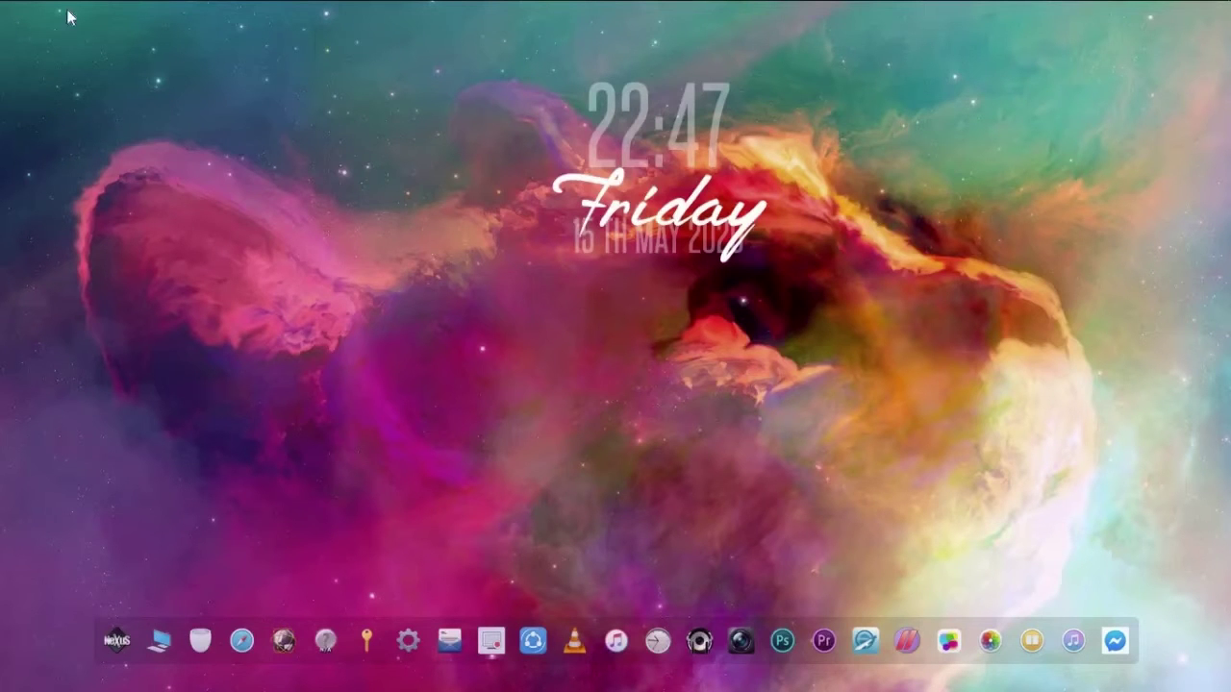
Go from the Start menu through Settings and Time & language to the Region & language page
{"action": "left_click", "coordinate": [16, 16]}
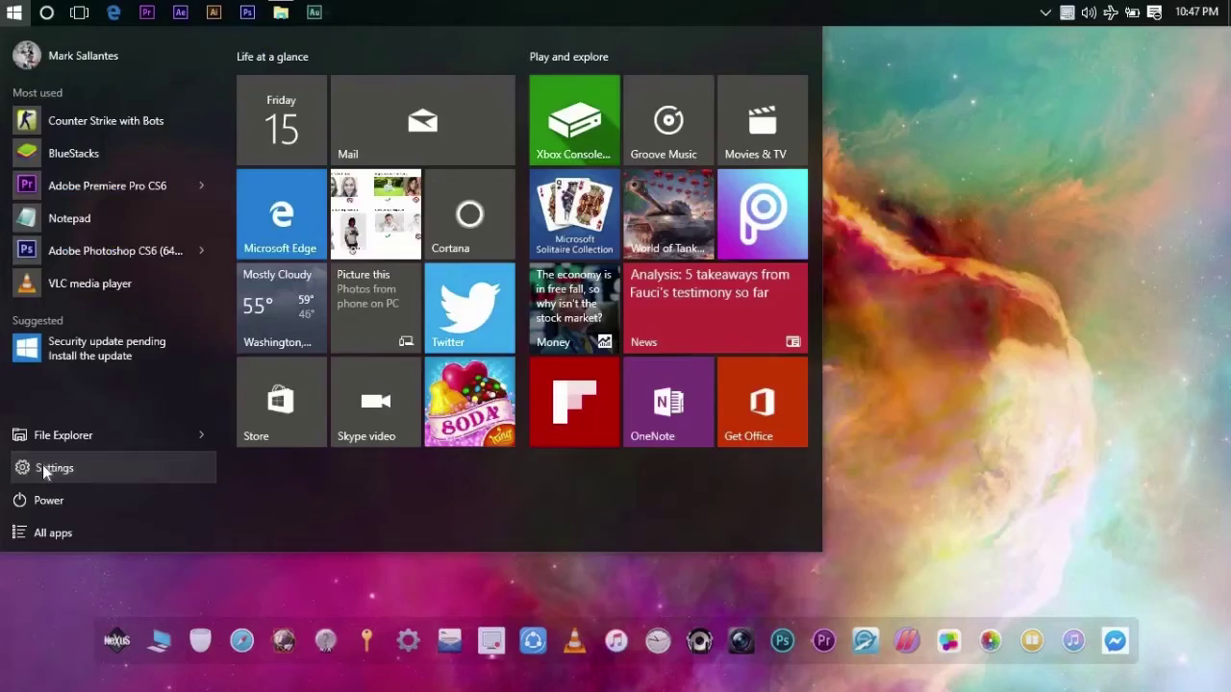
{"action": "left_click", "coordinate": [92, 439]}
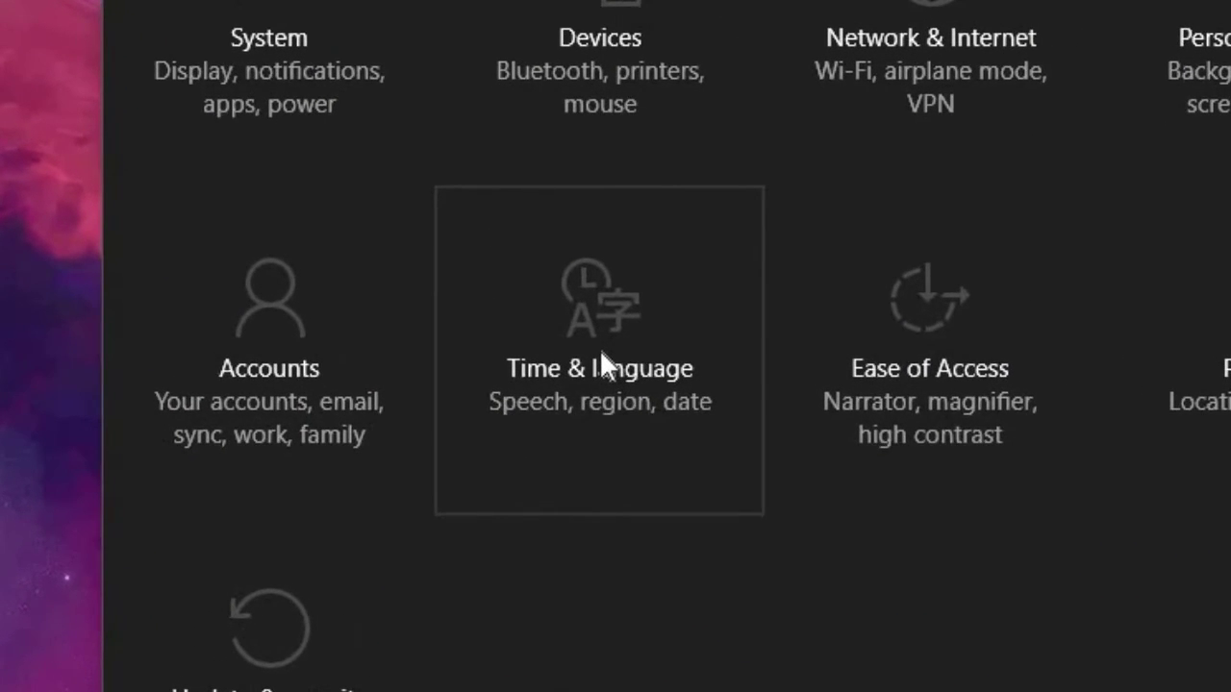
{"action": "left_click", "coordinate": [602, 354]}
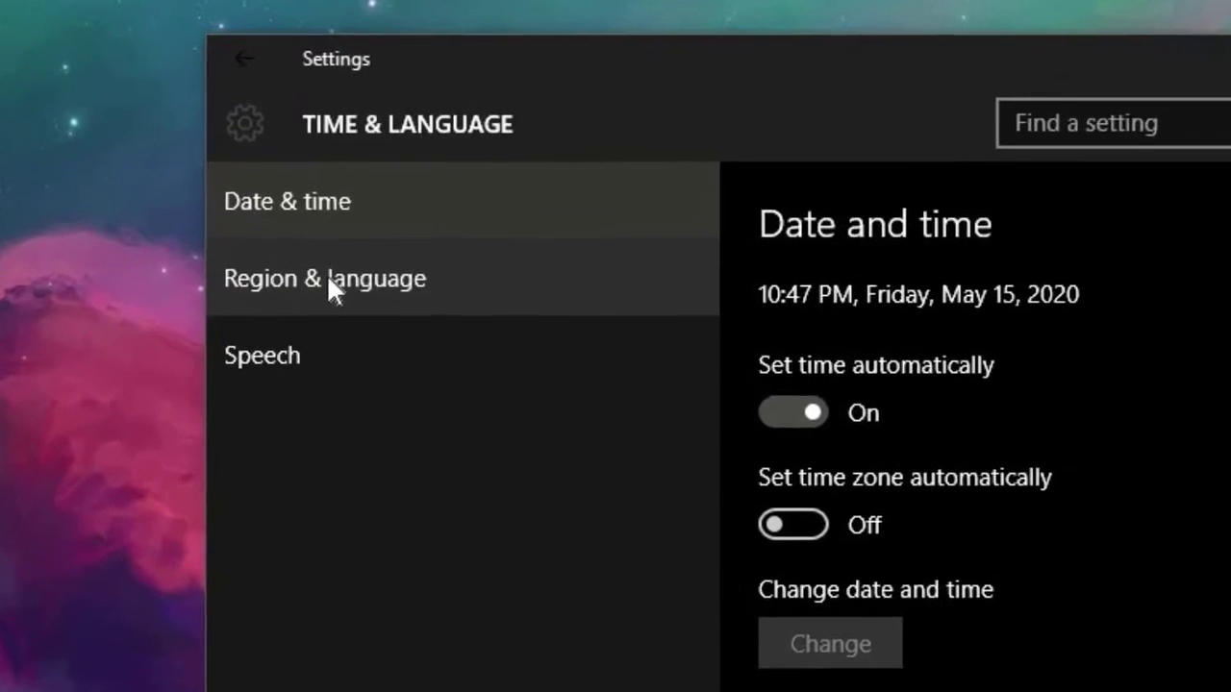
{"action": "left_click", "coordinate": [332, 293]}
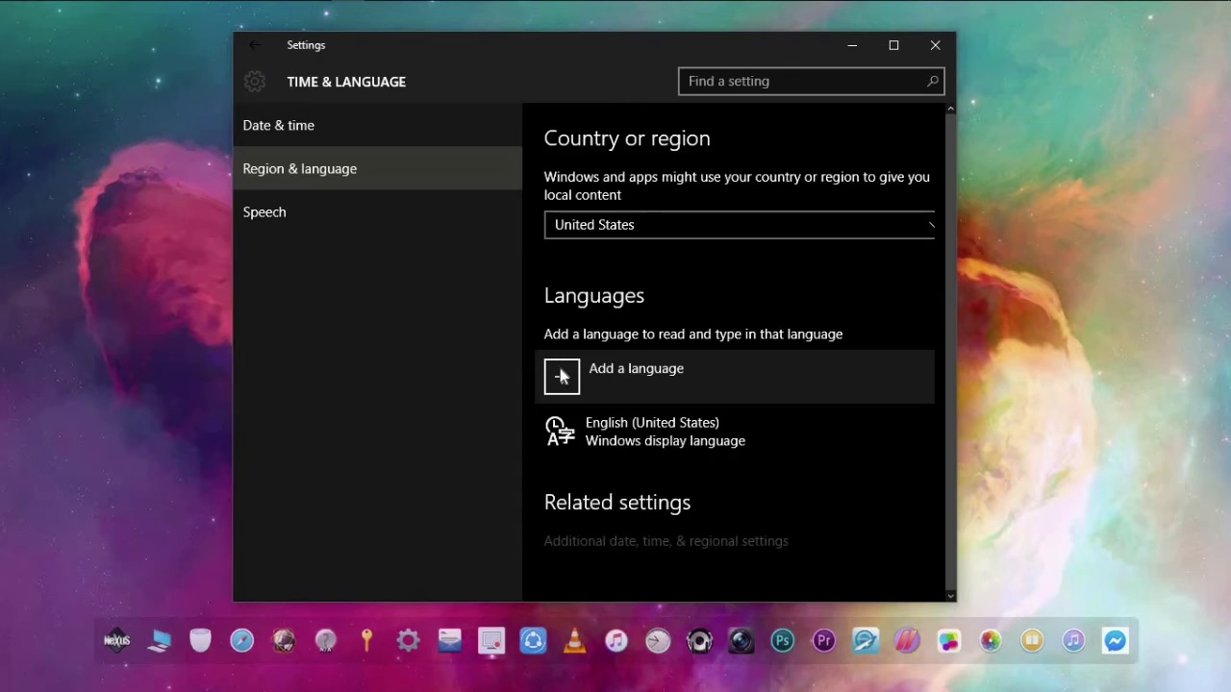
Add Korean (한국어) to the language list, then close Settings
{"action": "left_click", "coordinate": [563, 375]}
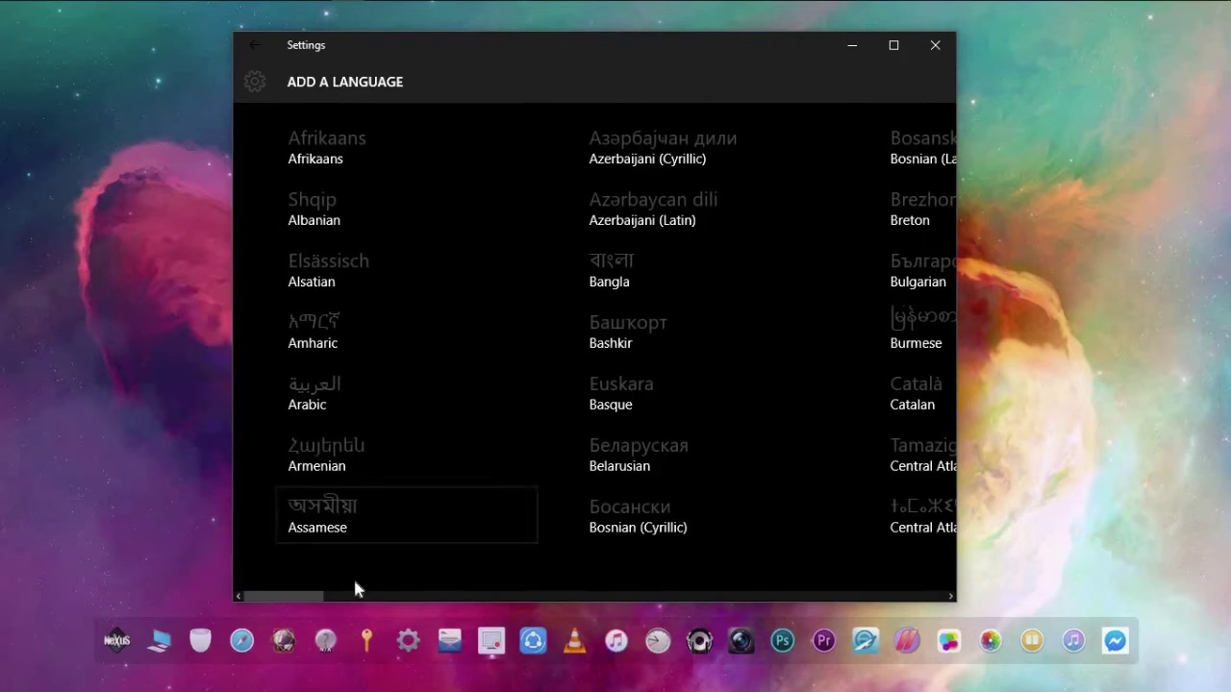
{"action": "left_click_drag", "start_coordinate": [299, 598], "coordinate": [601, 596]}
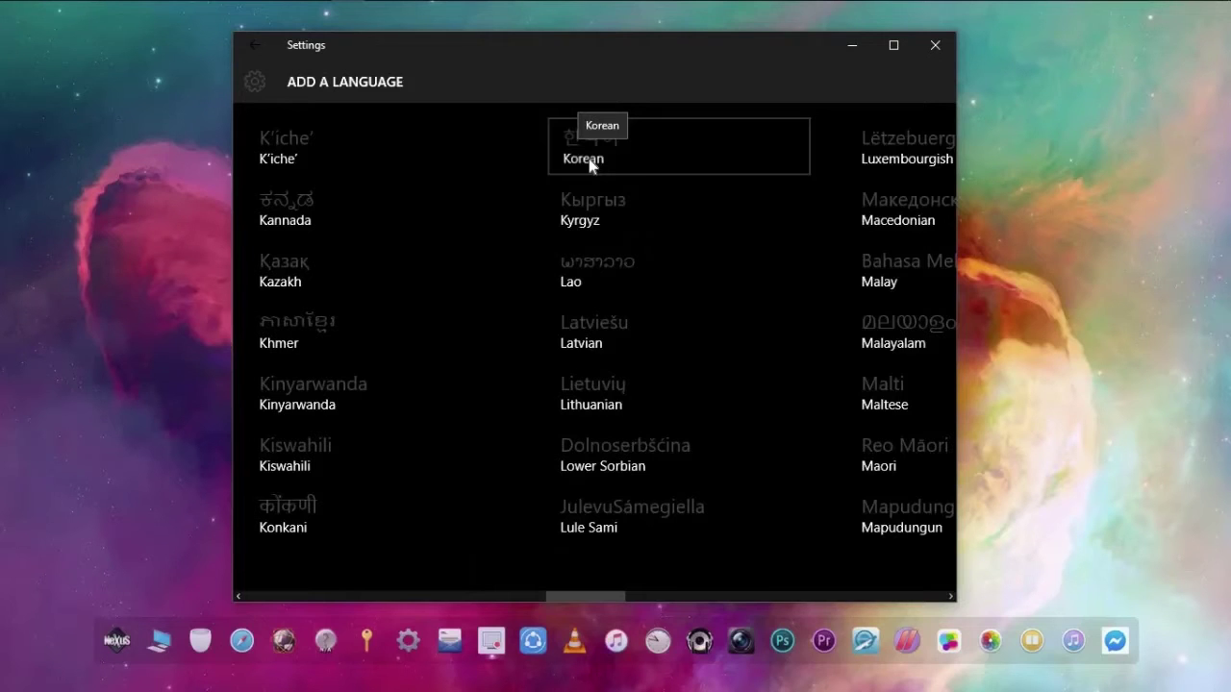
{"action": "left_click", "coordinate": [553, 268]}
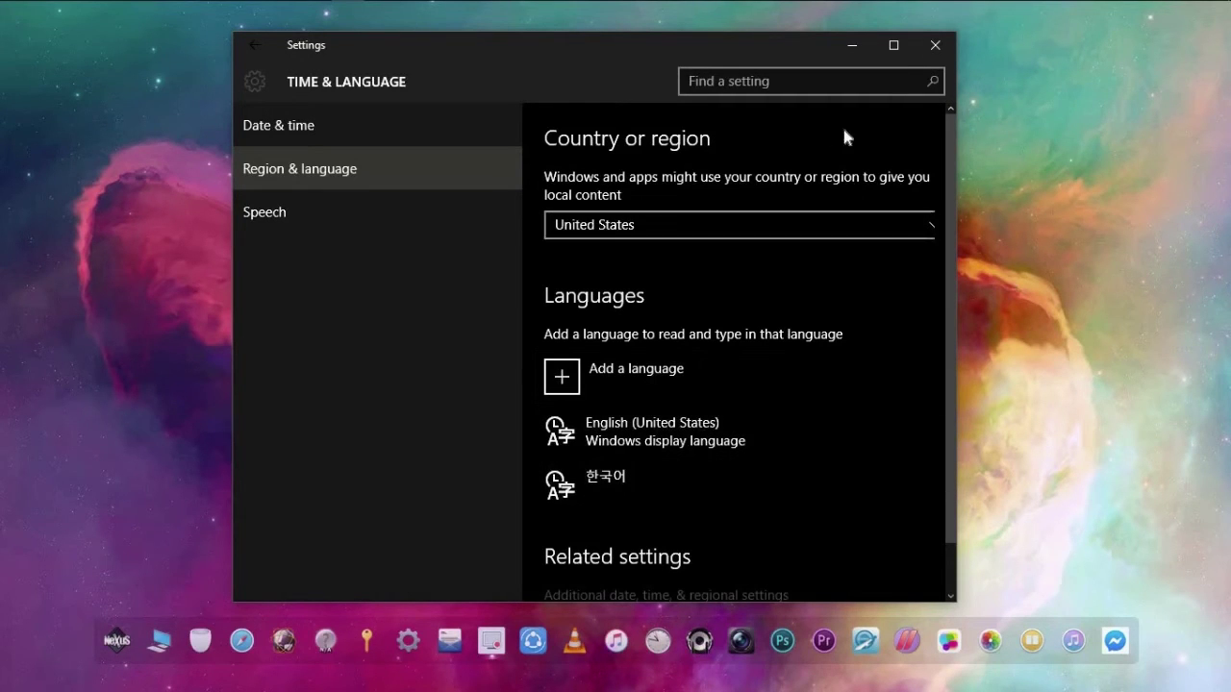
{"action": "left_click", "coordinate": [931, 52]}
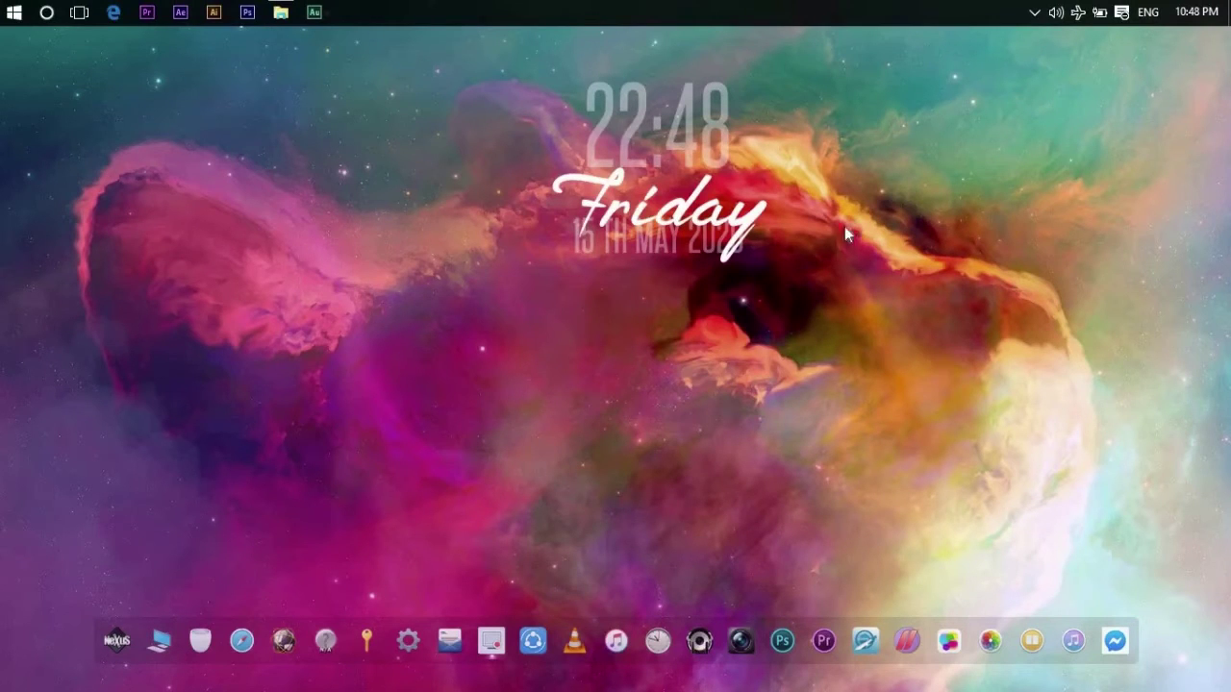
{"action": "right_click", "coordinate": [661, 402]}
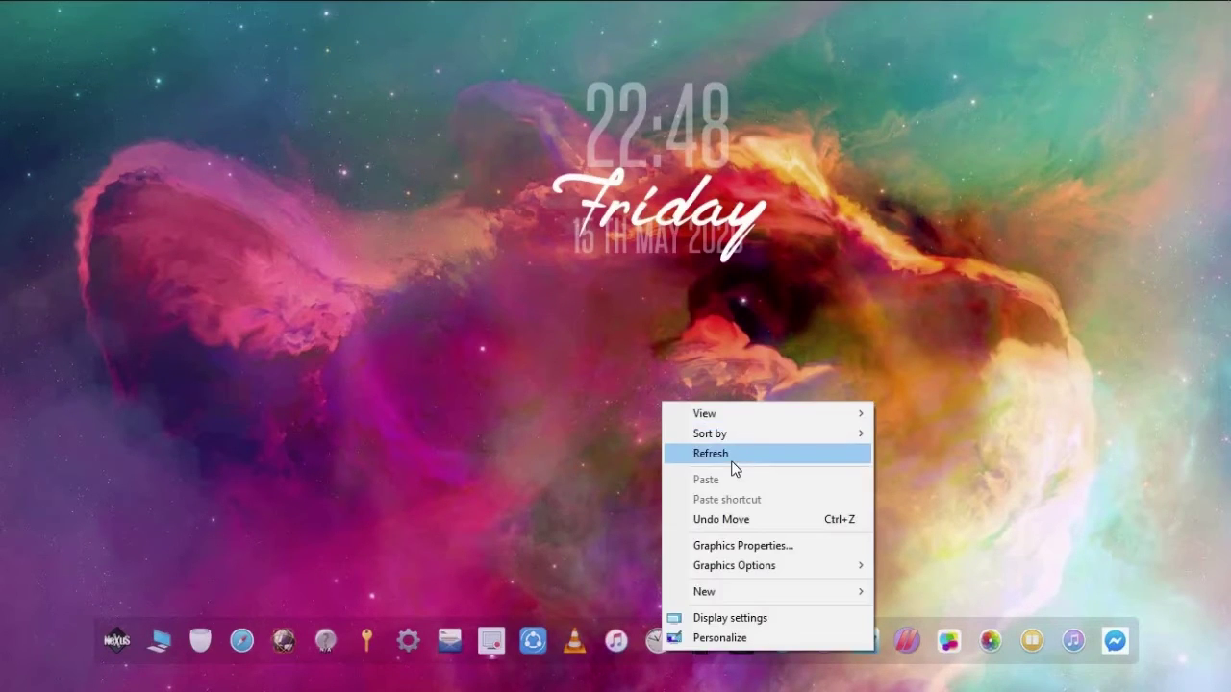
Refresh the desktop and launch Word 2013 from the Office folder with a blank document
{"action": "left_click", "coordinate": [733, 458]}
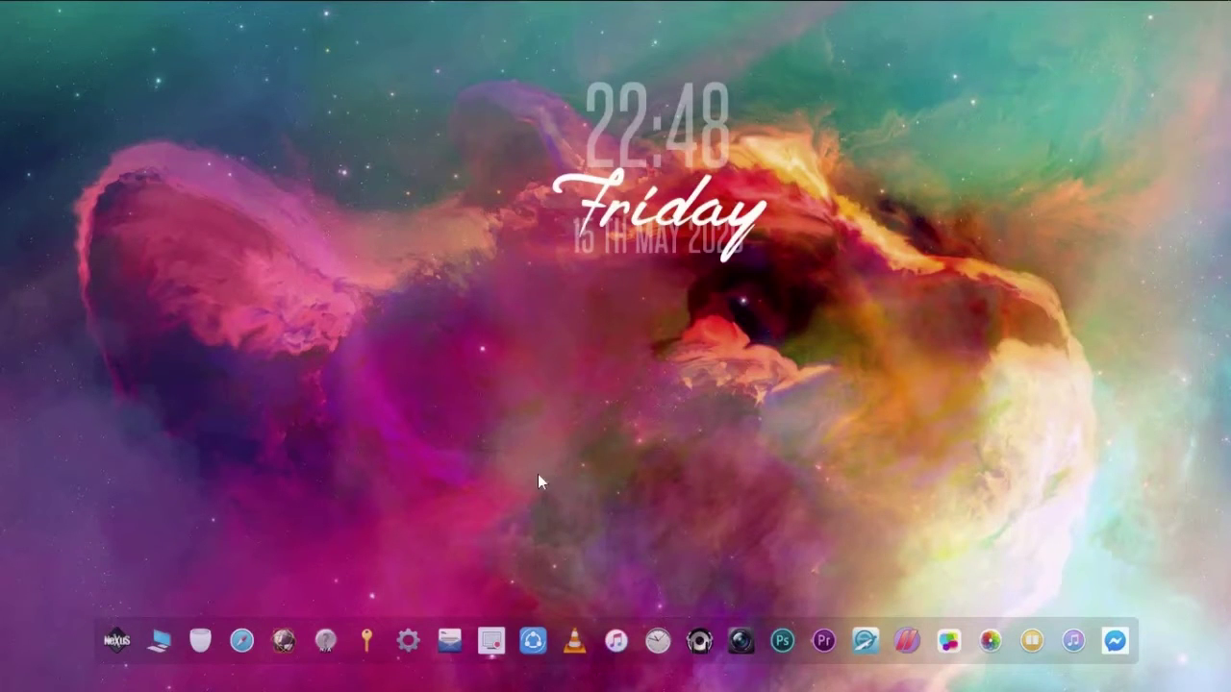
{"action": "left_click", "coordinate": [445, 635]}
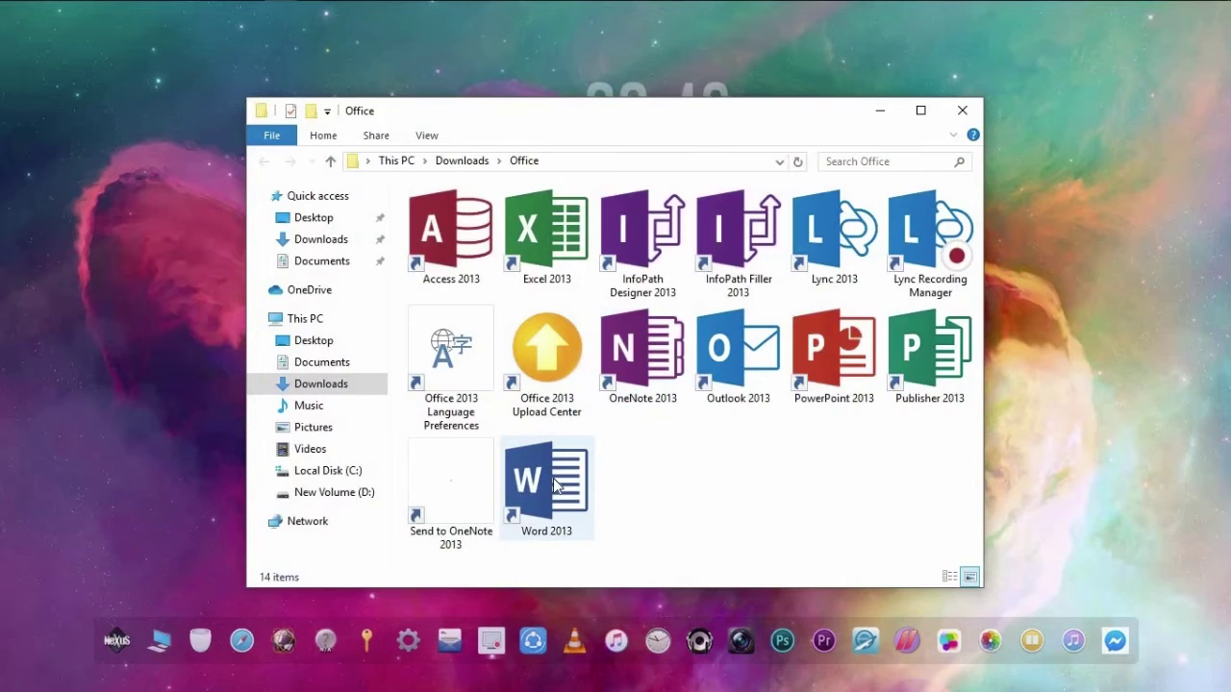
{"action": "left_click", "coordinate": [555, 487]}
{"action": "double_click", "coordinate": [555, 486]}
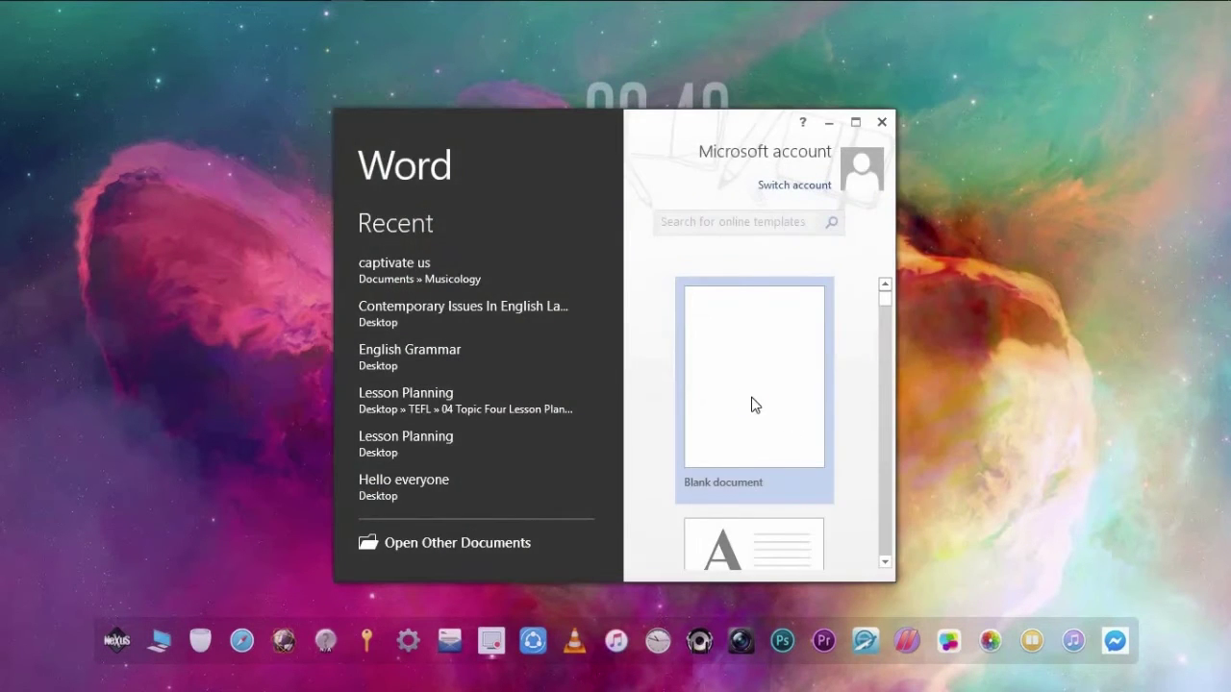
{"action": "left_click", "coordinate": [755, 405]}
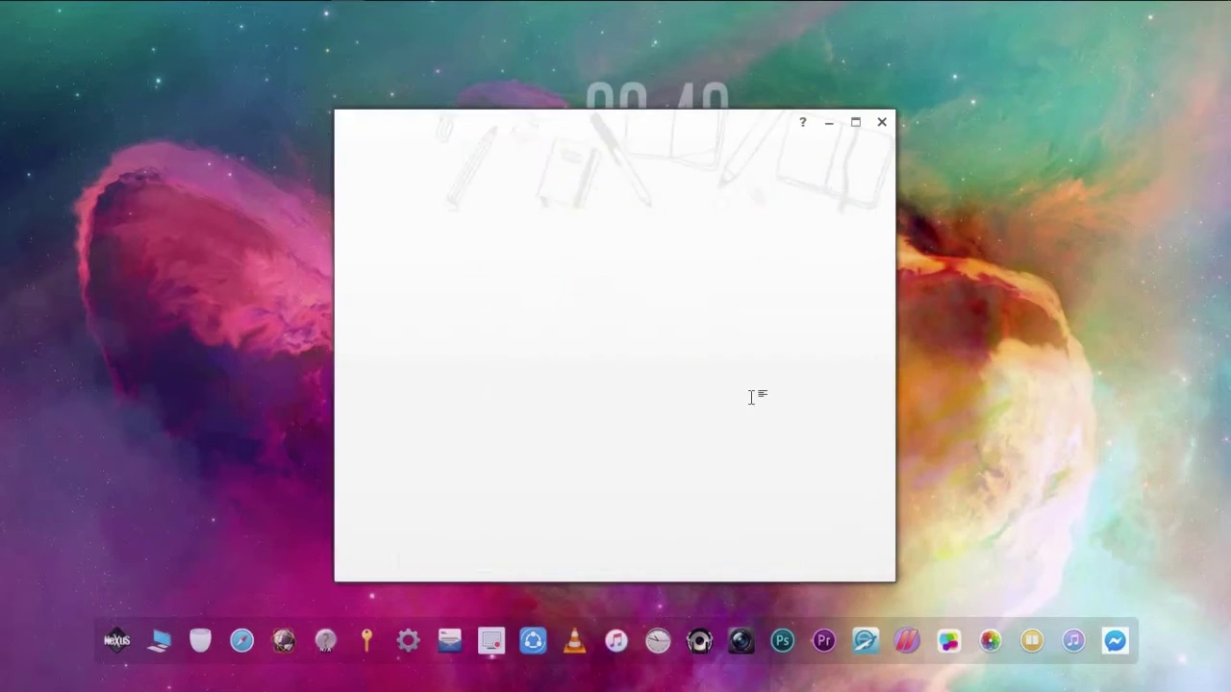
Widen the Word window, move it to the top-left, and shorten its height
{"action": "left_click_drag", "start_coordinate": [895, 166], "coordinate": [1165, 166]}
{"action": "left_click_drag", "start_coordinate": [853, 117], "coordinate": [713, 32]}
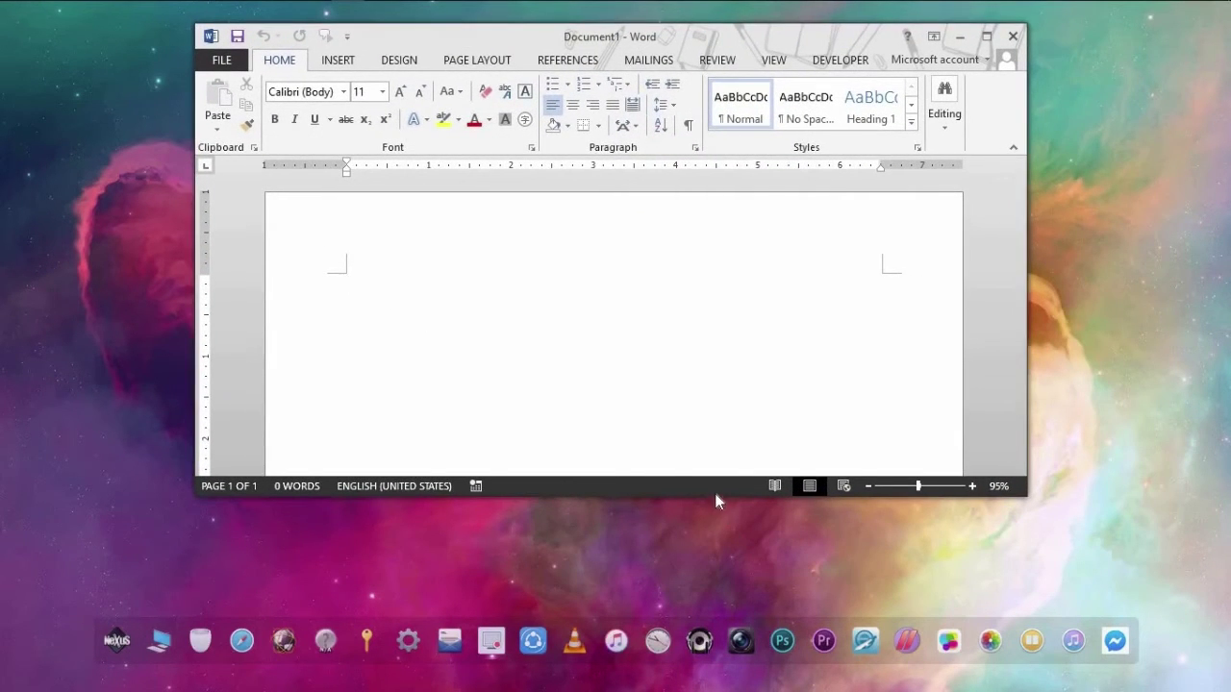
{"action": "left_click_drag", "start_coordinate": [719, 495], "coordinate": [728, 440]}
{"action": "scroll", "coordinate": [742, 342], "scroll_direction": "down", "scroll_amount": 1}
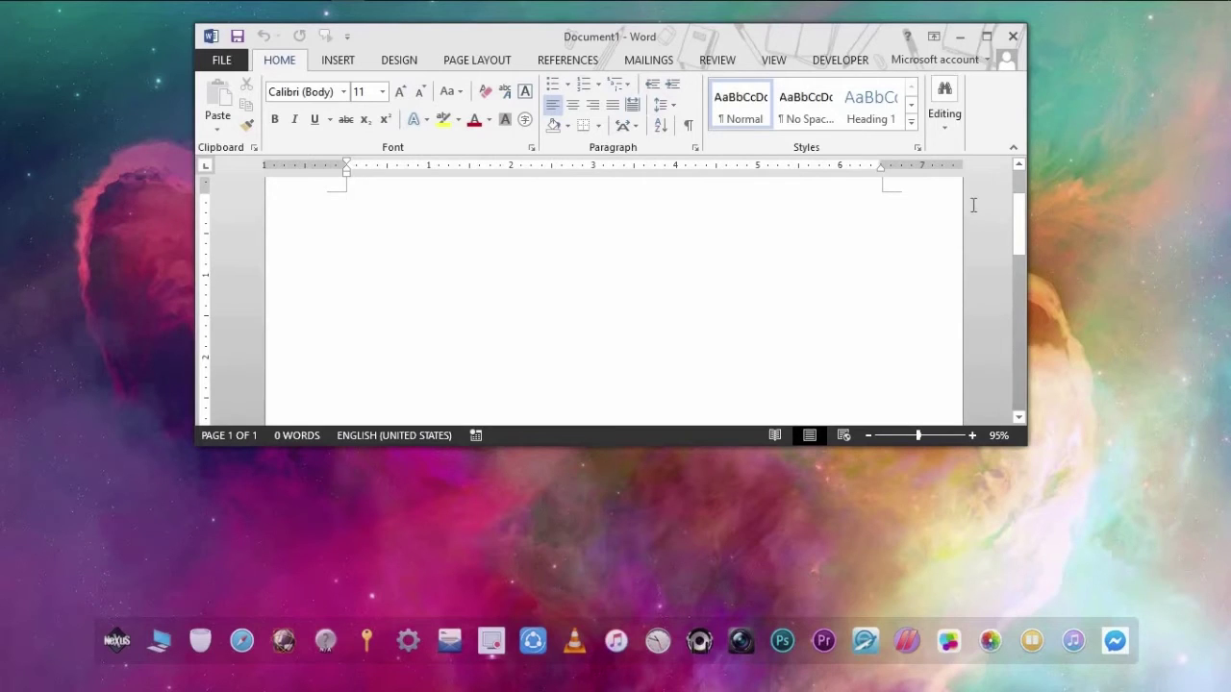
{"action": "left_click", "coordinate": [47, 11]}
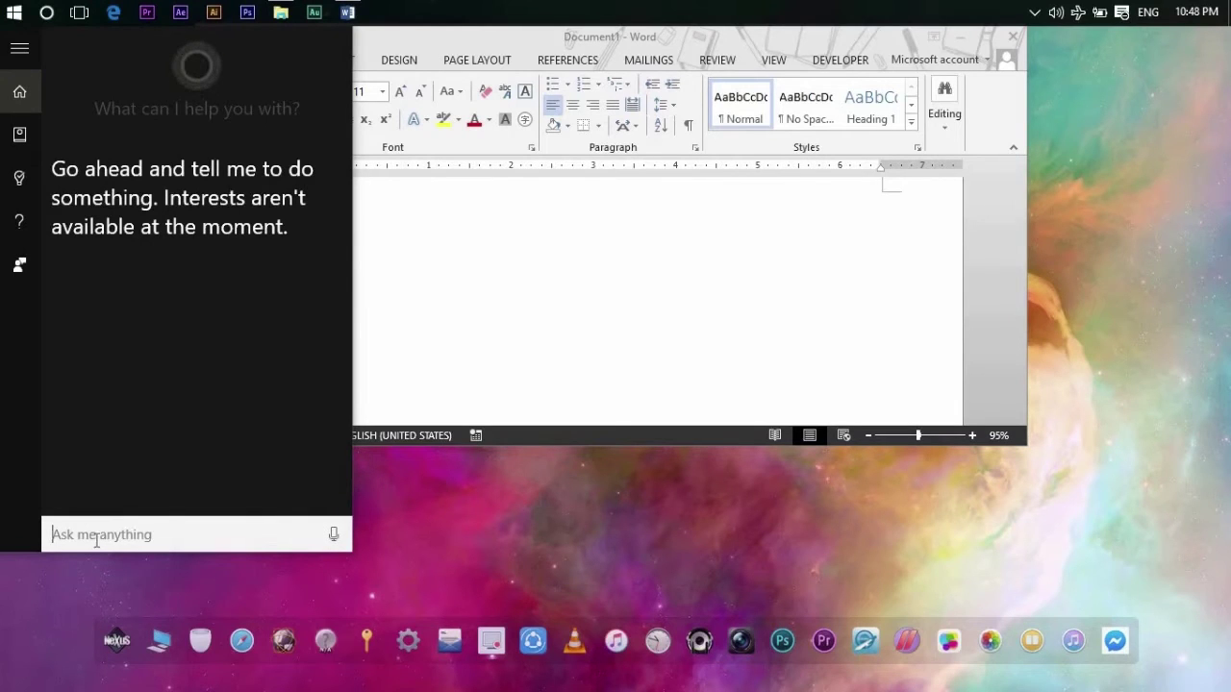
Launch the On-Screen Keyboard by searching 'on' and place it below the Word document
{"action": "type", "text": "on"}
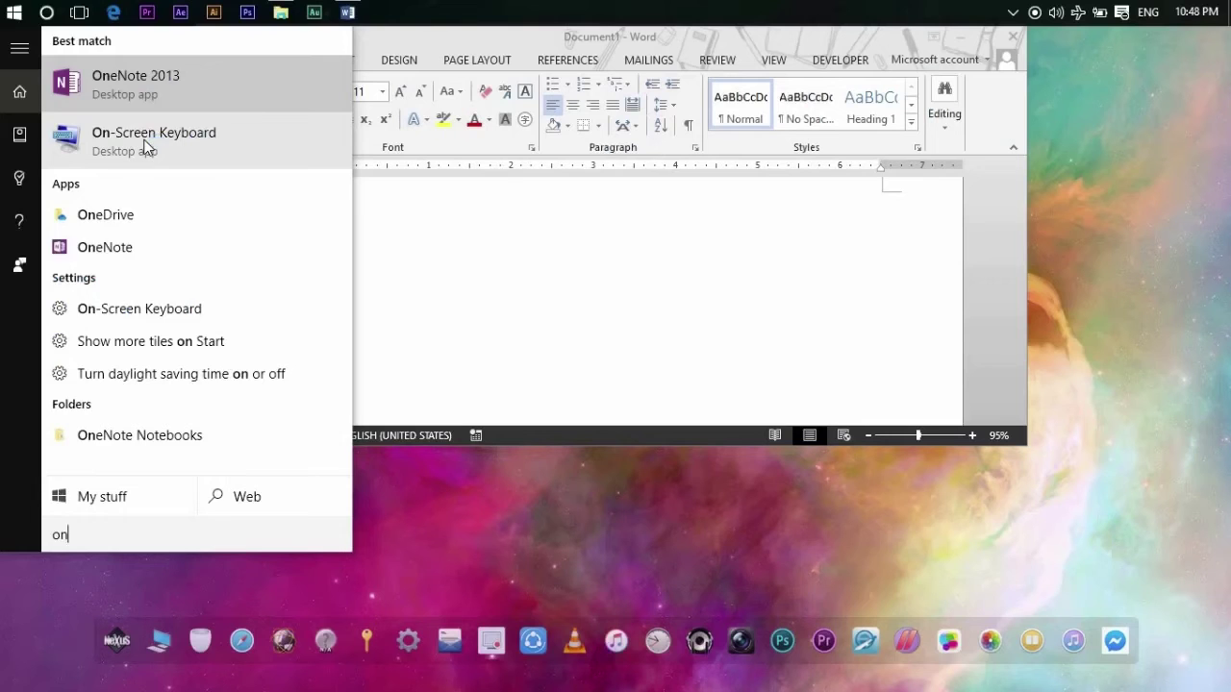
{"action": "left_click", "coordinate": [264, 209]}
{"action": "left_click_drag", "start_coordinate": [662, 369], "coordinate": [603, 424]}
{"action": "left_click", "coordinate": [658, 426]}
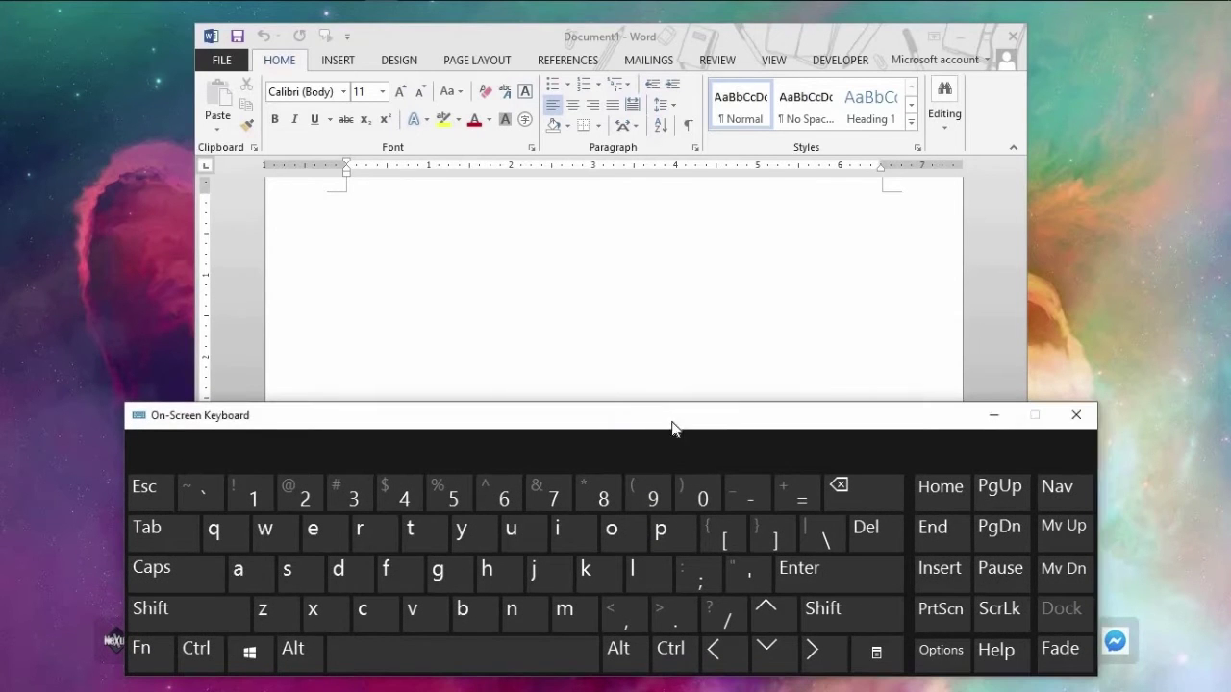
{"action": "mouse_move", "coordinate": [1154, 21]}
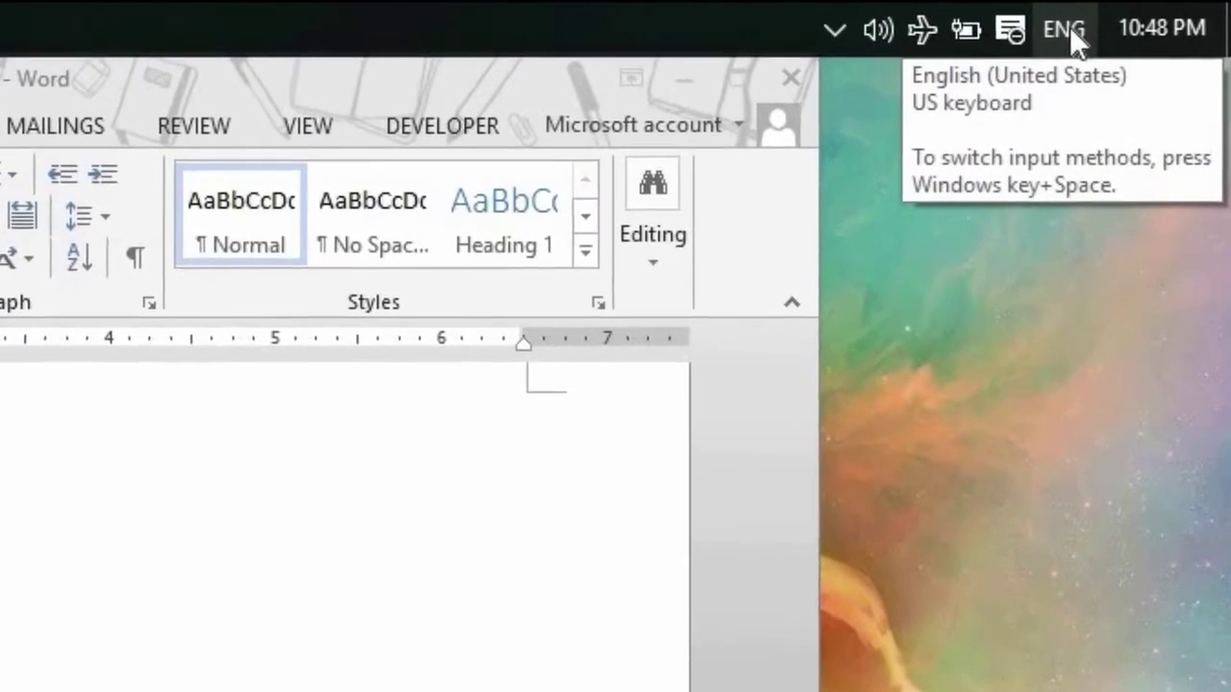
{"action": "left_click", "coordinate": [1109, 23]}
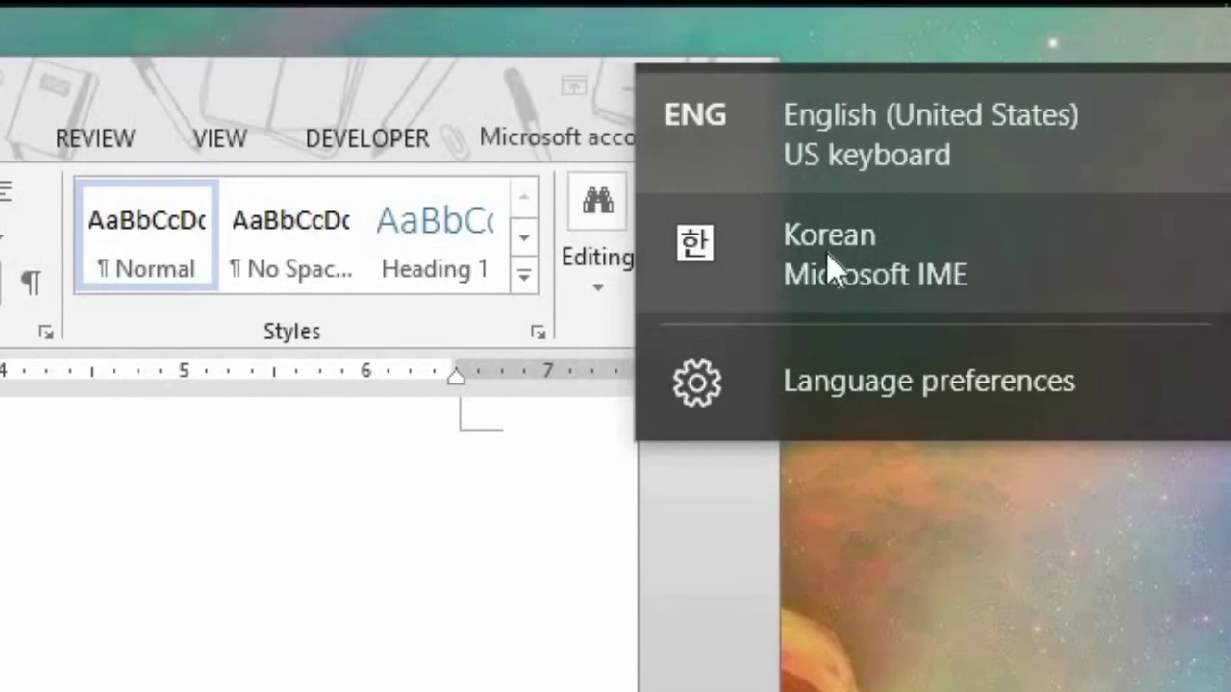
Switch input to Korean Microsoft IME in Hangul mode and put the cursor in the document
{"action": "left_click", "coordinate": [861, 253]}
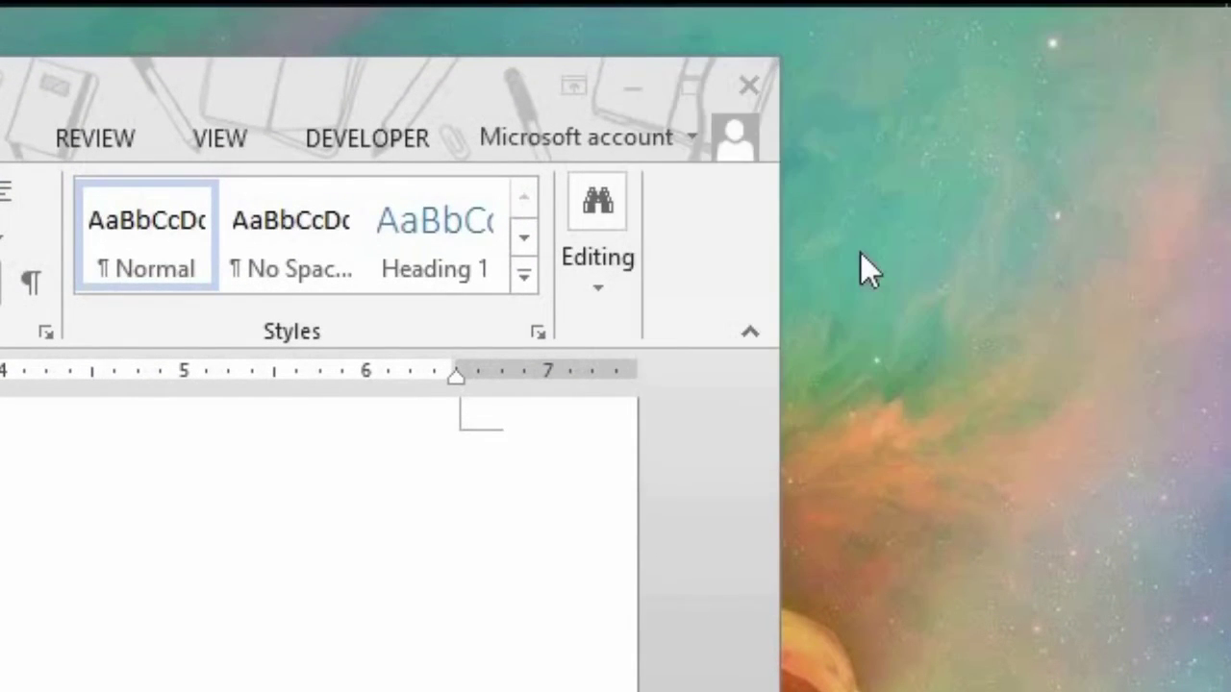
{"action": "mouse_move", "coordinate": [947, 4]}
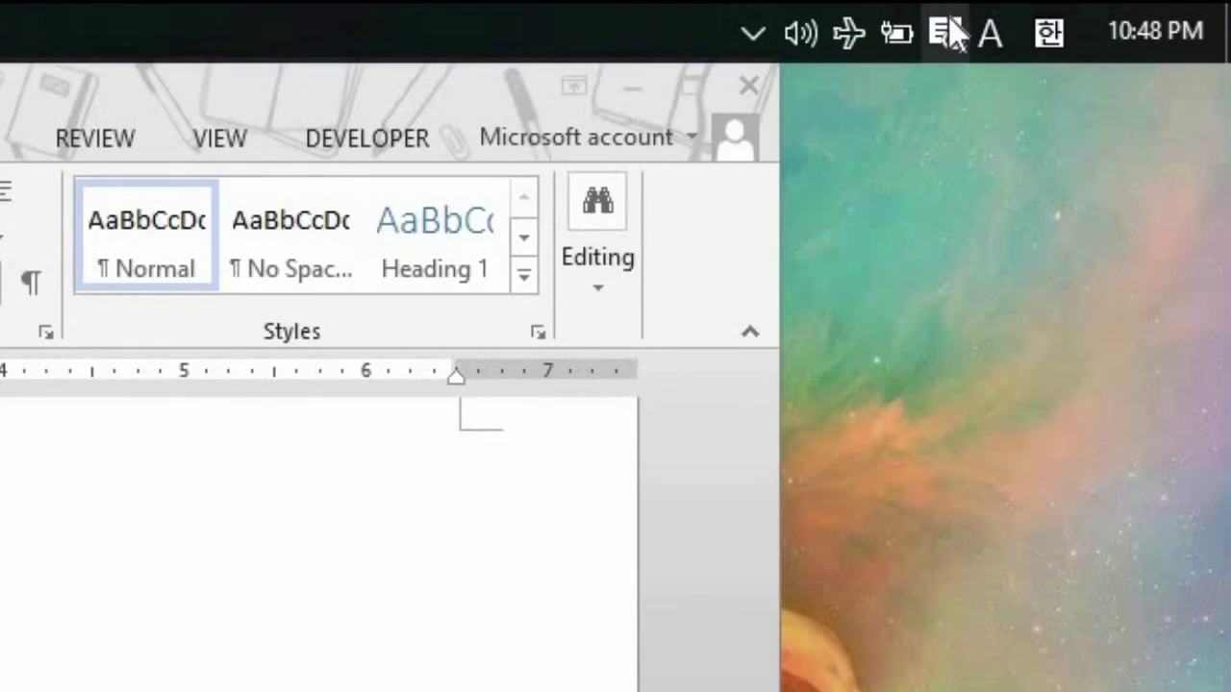
{"action": "left_click", "coordinate": [992, 42]}
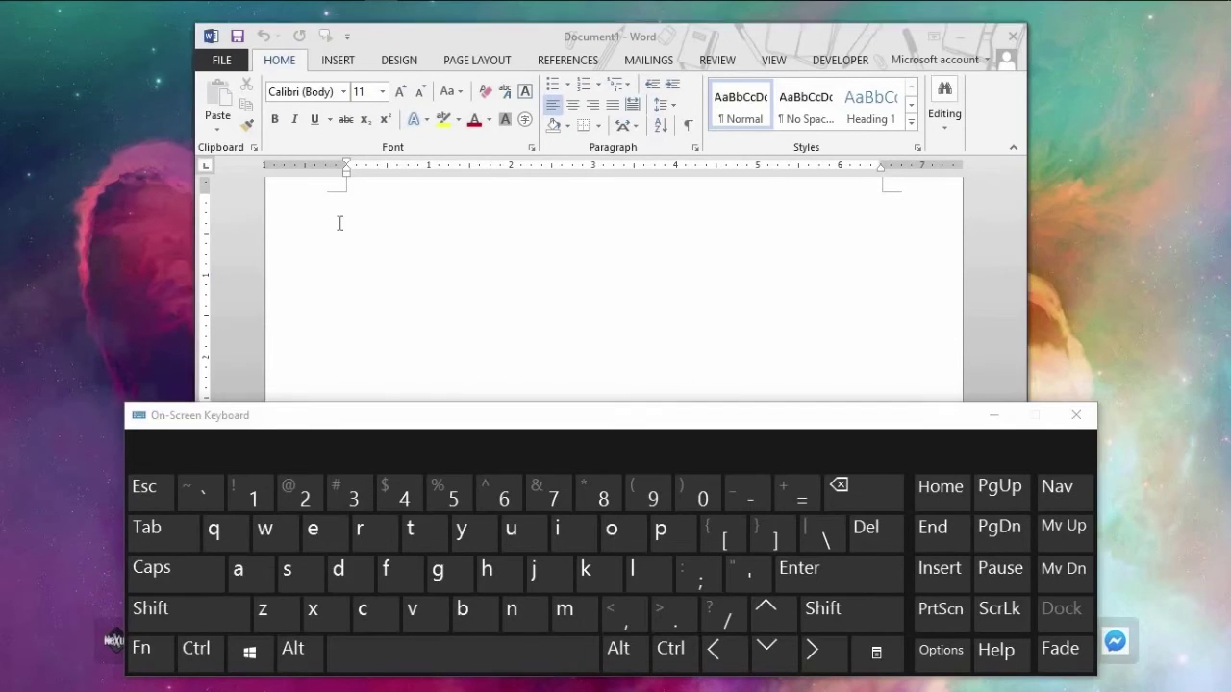
{"action": "left_click", "coordinate": [340, 223]}
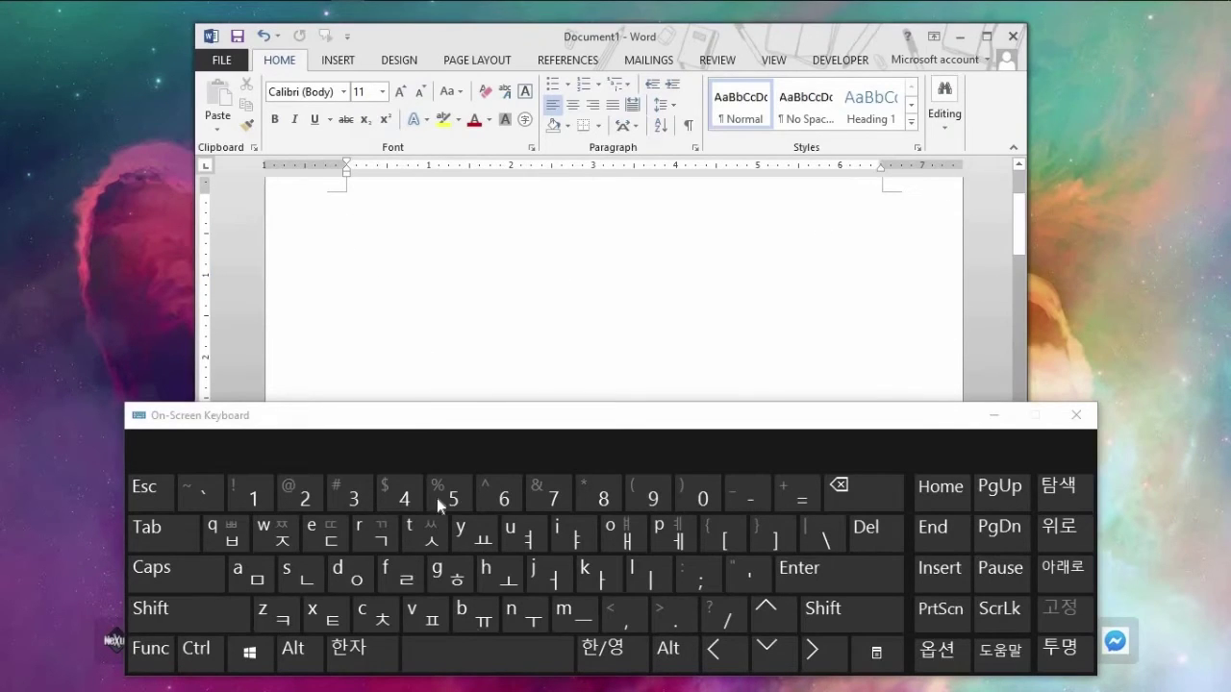
{"action": "left_click", "coordinate": [425, 534]}
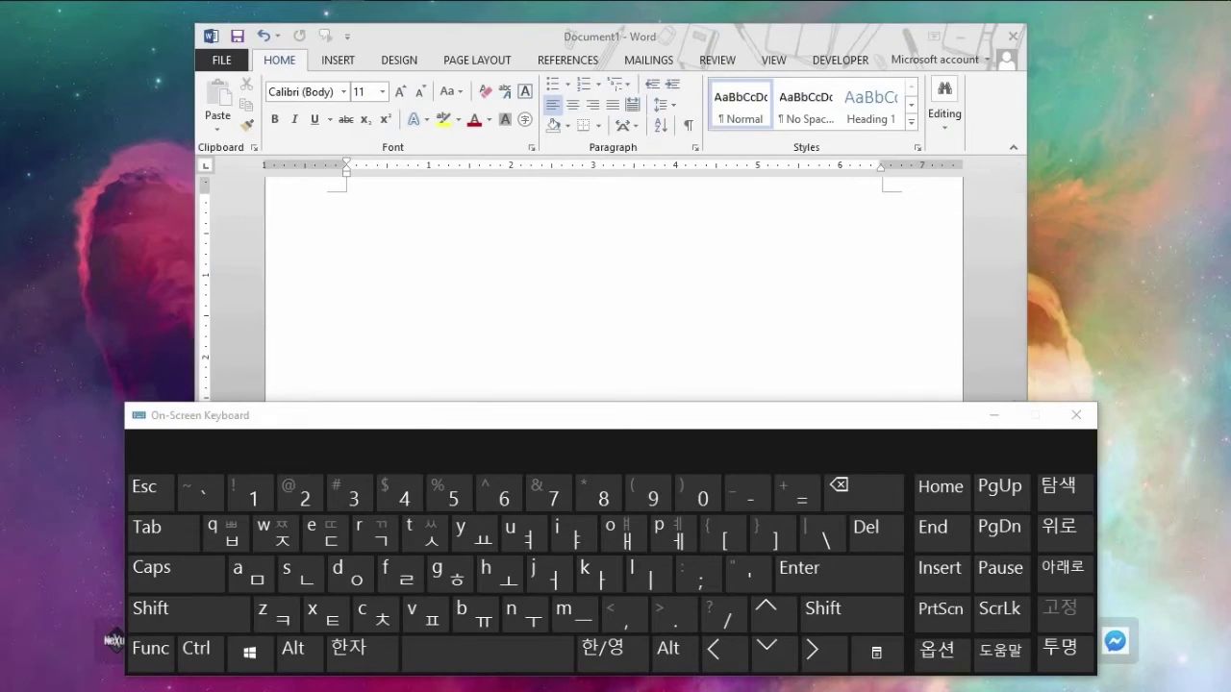
Enter the Korean vowel ㅏ with the On-Screen Keyboard, deleting the stray letter k
{"action": "left_click", "coordinate": [615, 664]}
{"action": "left_click", "coordinate": [611, 582]}
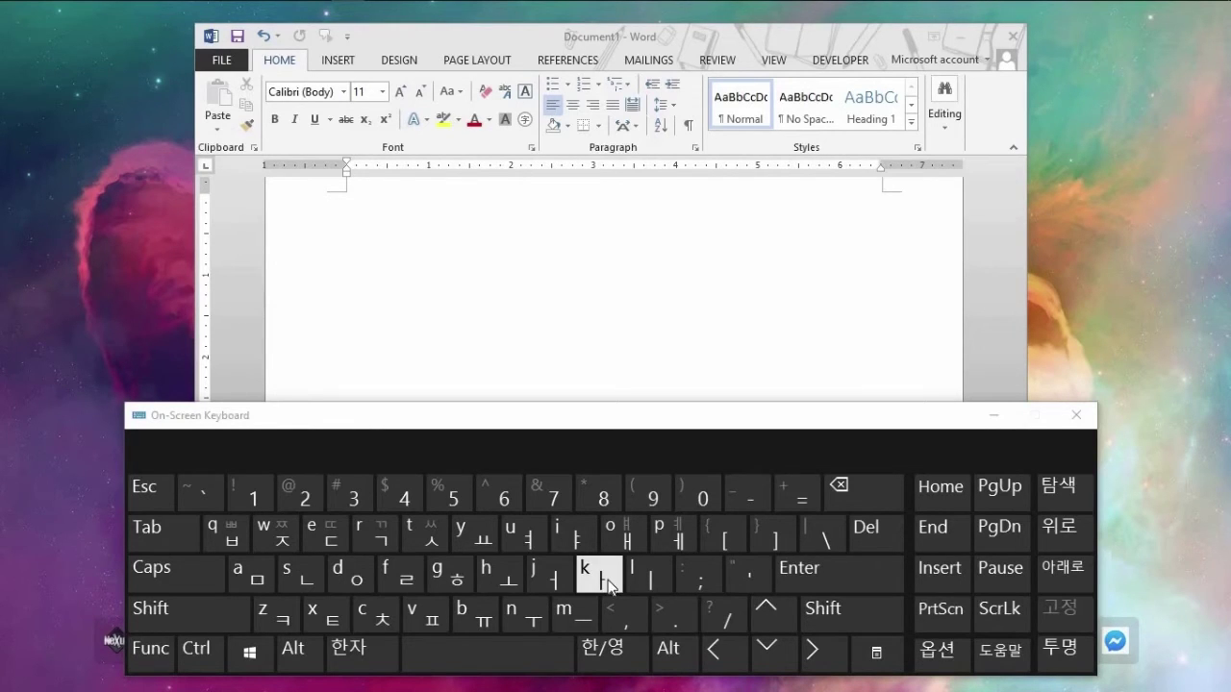
{"action": "left_click", "coordinate": [352, 253]}
{"action": "left_click", "coordinate": [589, 575]}
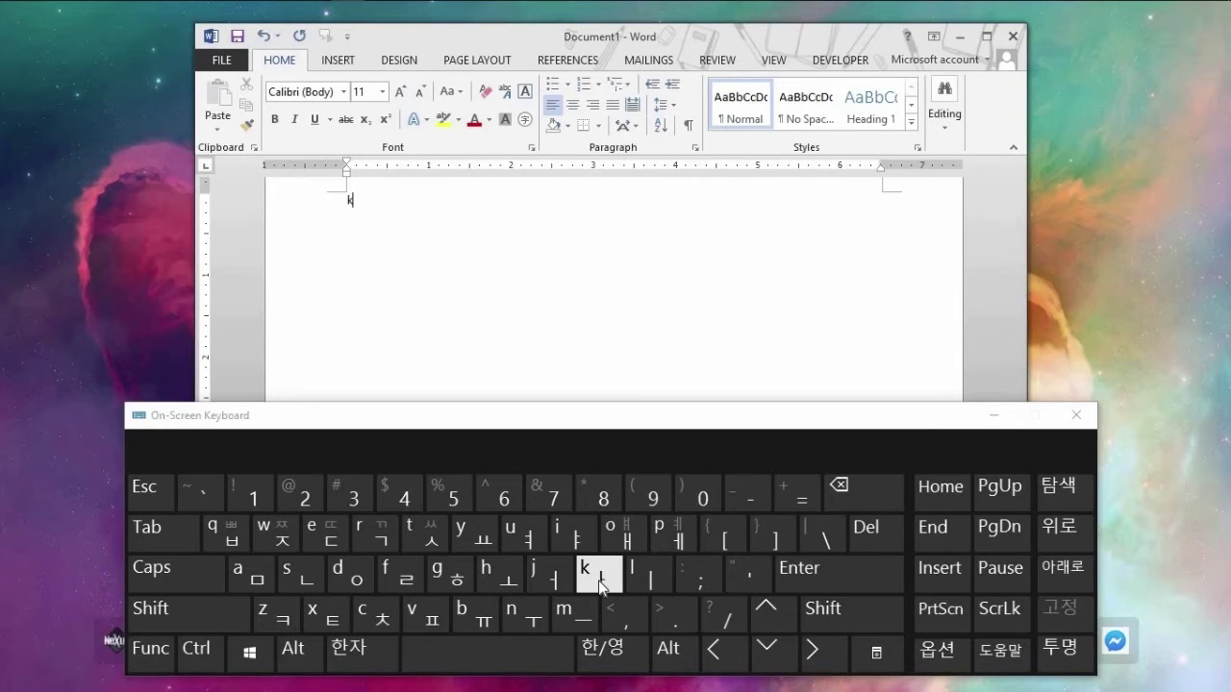
{"action": "left_click", "coordinate": [844, 496]}
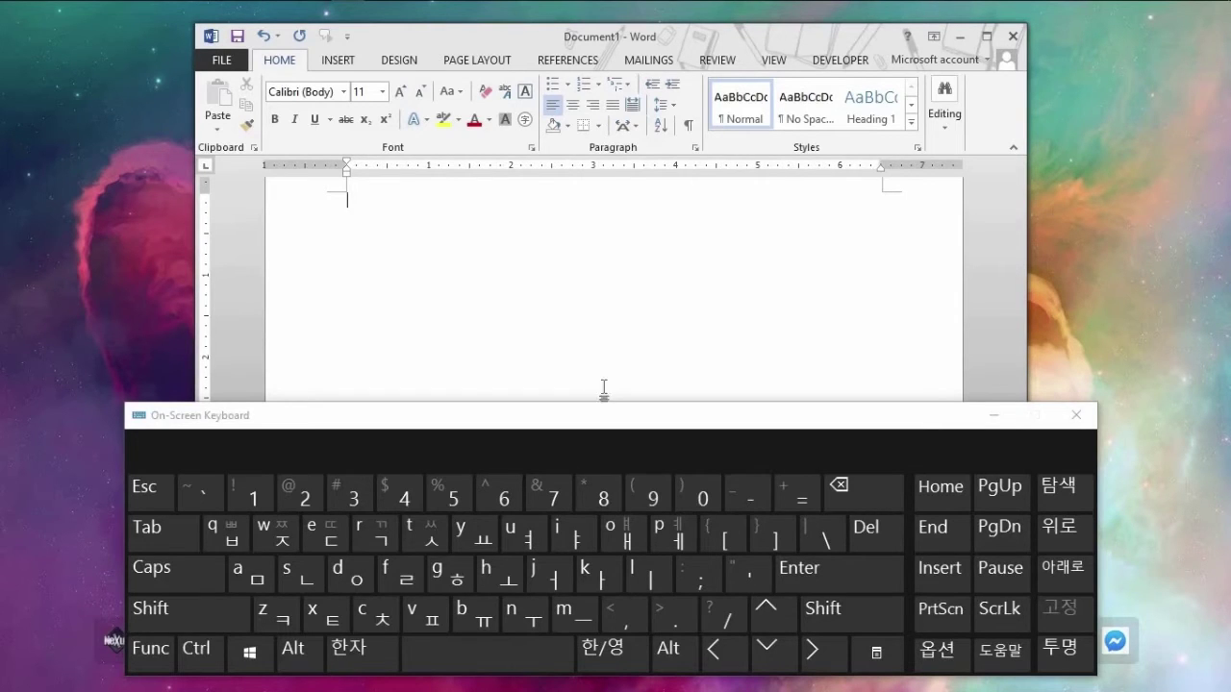
{"action": "mouse_move", "coordinate": [1123, 8]}
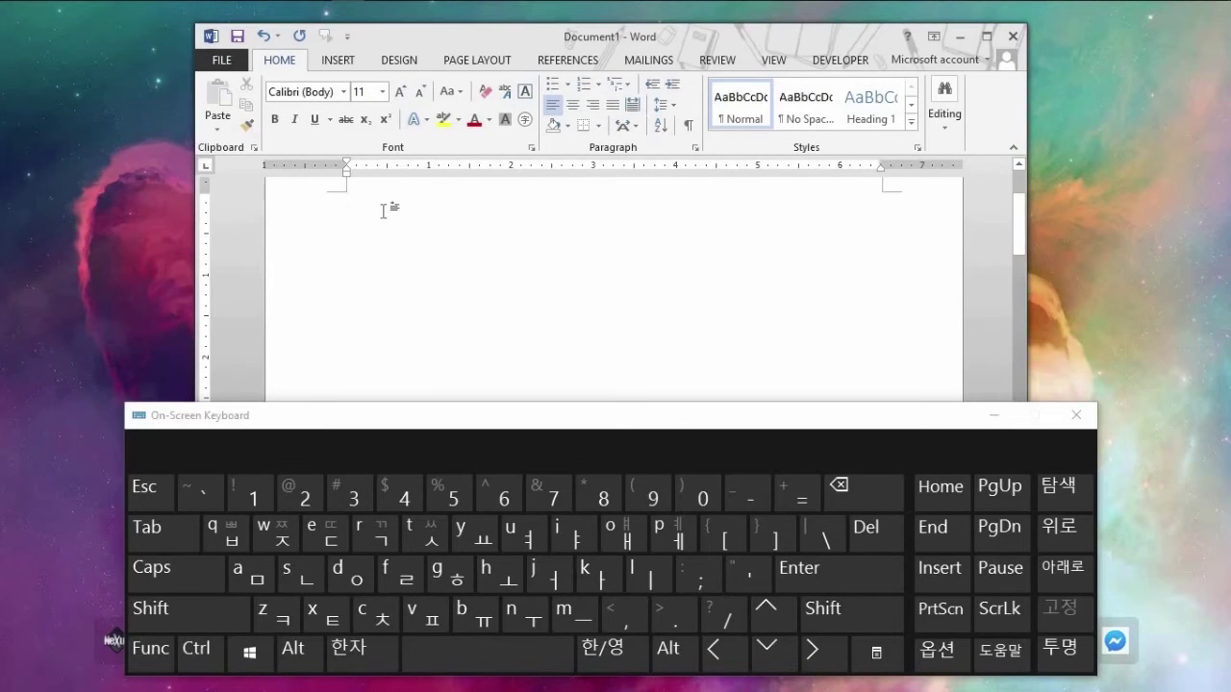
{"action": "left_click", "coordinate": [601, 573]}
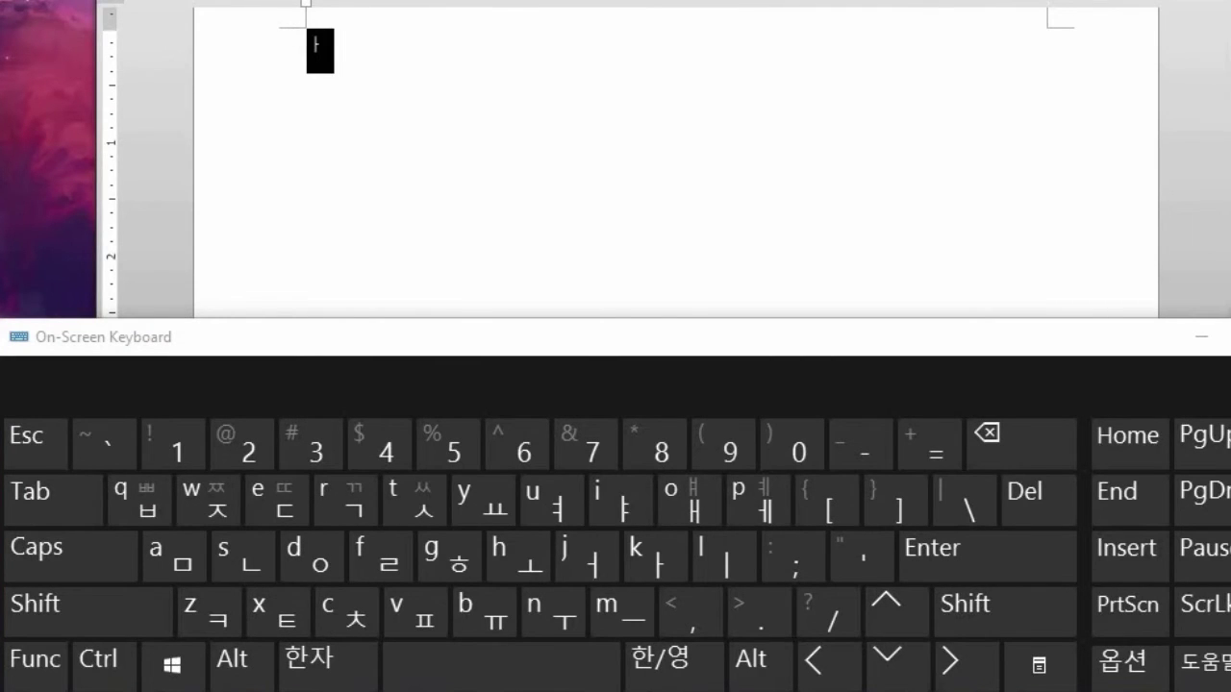
Set font size 22, delete the ㅏ, and type 안용 on the On-Screen Keyboard
{"action": "left_click", "coordinate": [351, 2]}
{"action": "left_click", "coordinate": [328, 132]}
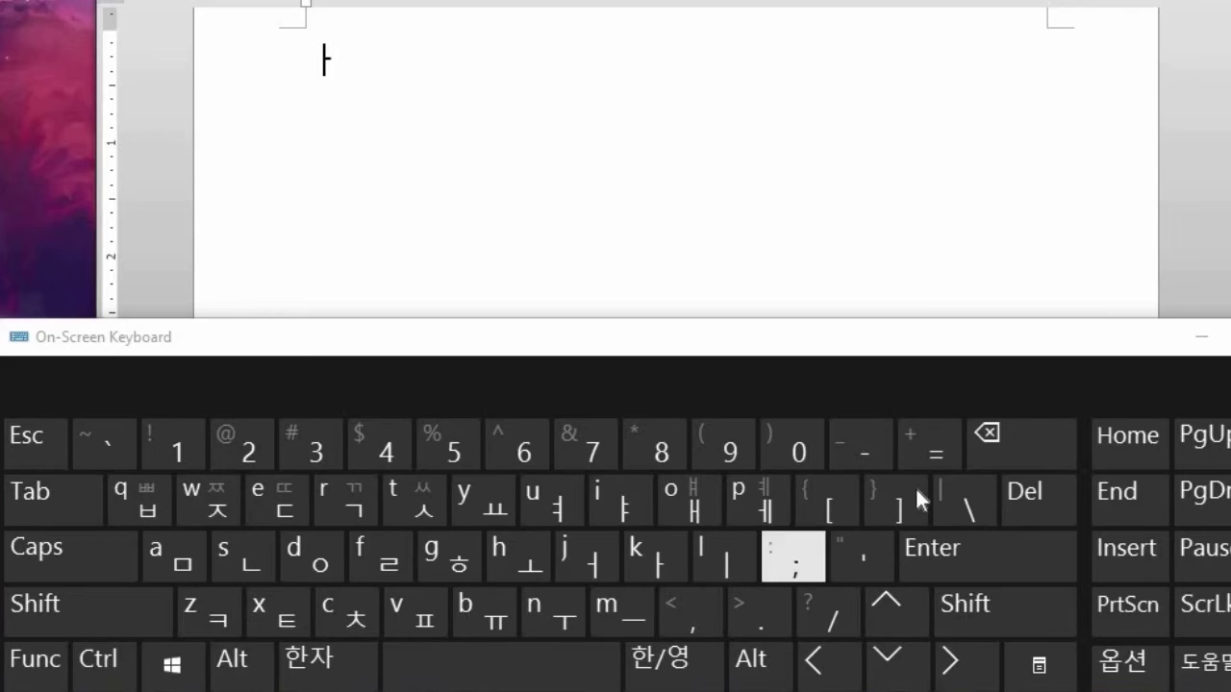
{"action": "left_click", "coordinate": [1014, 446]}
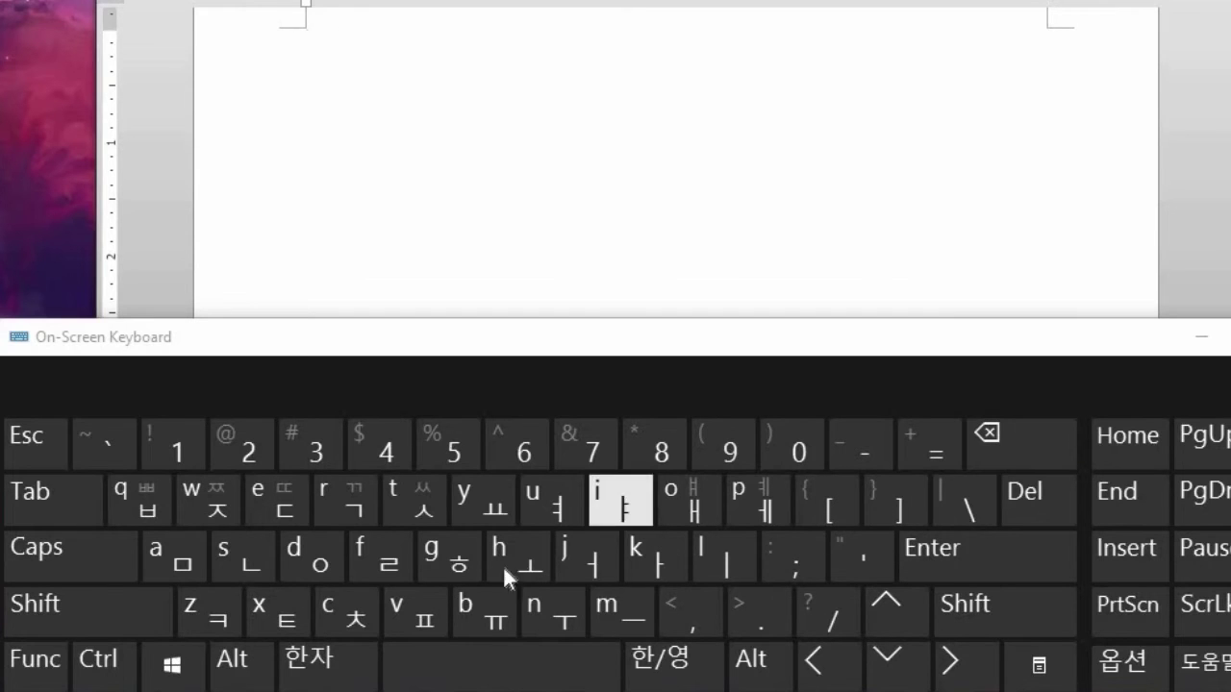
{"action": "left_click", "coordinate": [326, 554]}
{"action": "left_click", "coordinate": [636, 566]}
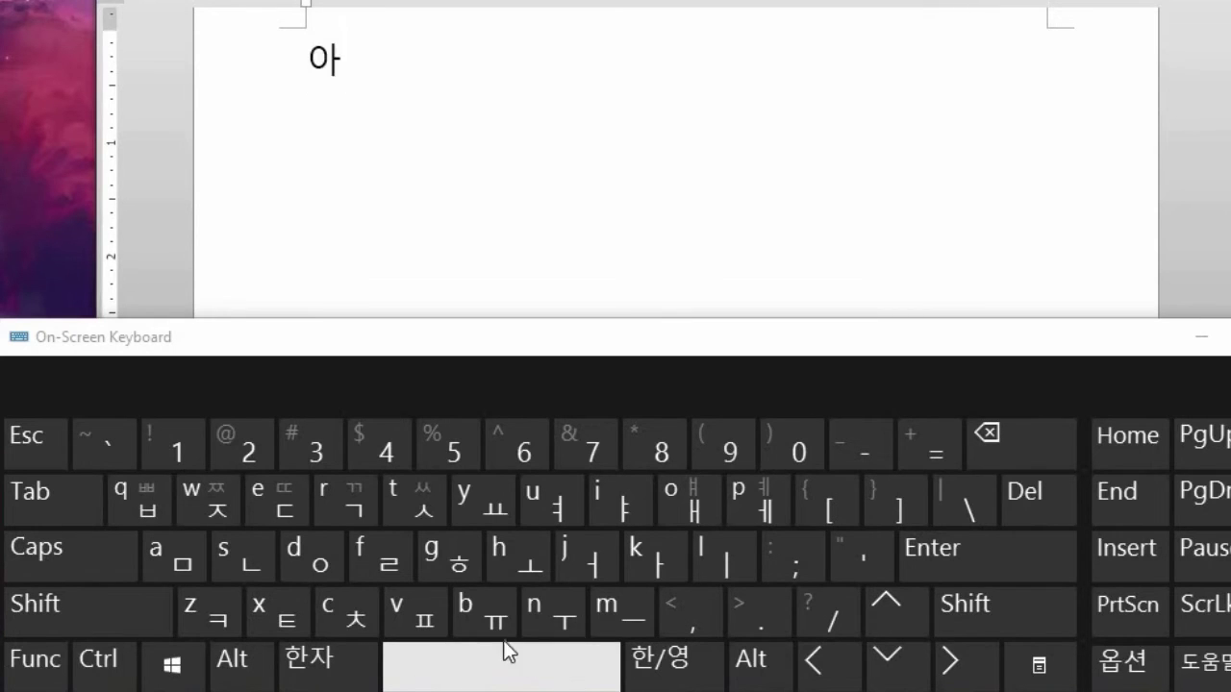
{"action": "left_click", "coordinate": [243, 559]}
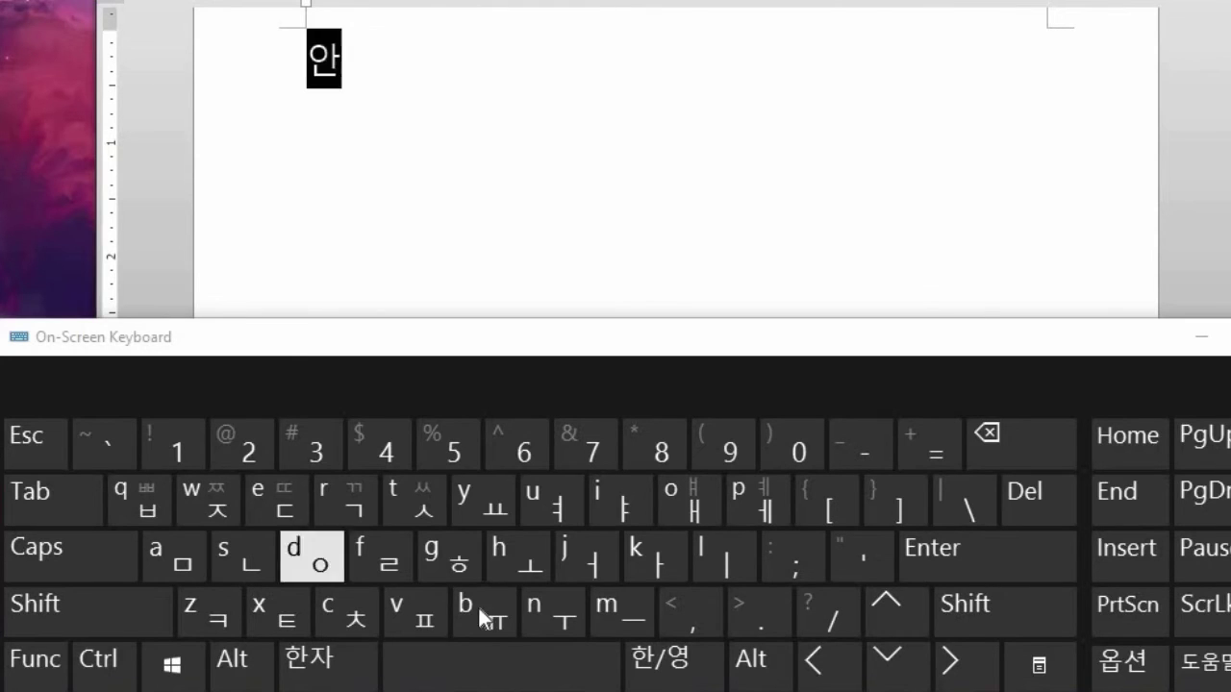
{"action": "left_click", "coordinate": [326, 558]}
{"action": "left_click", "coordinate": [497, 512]}
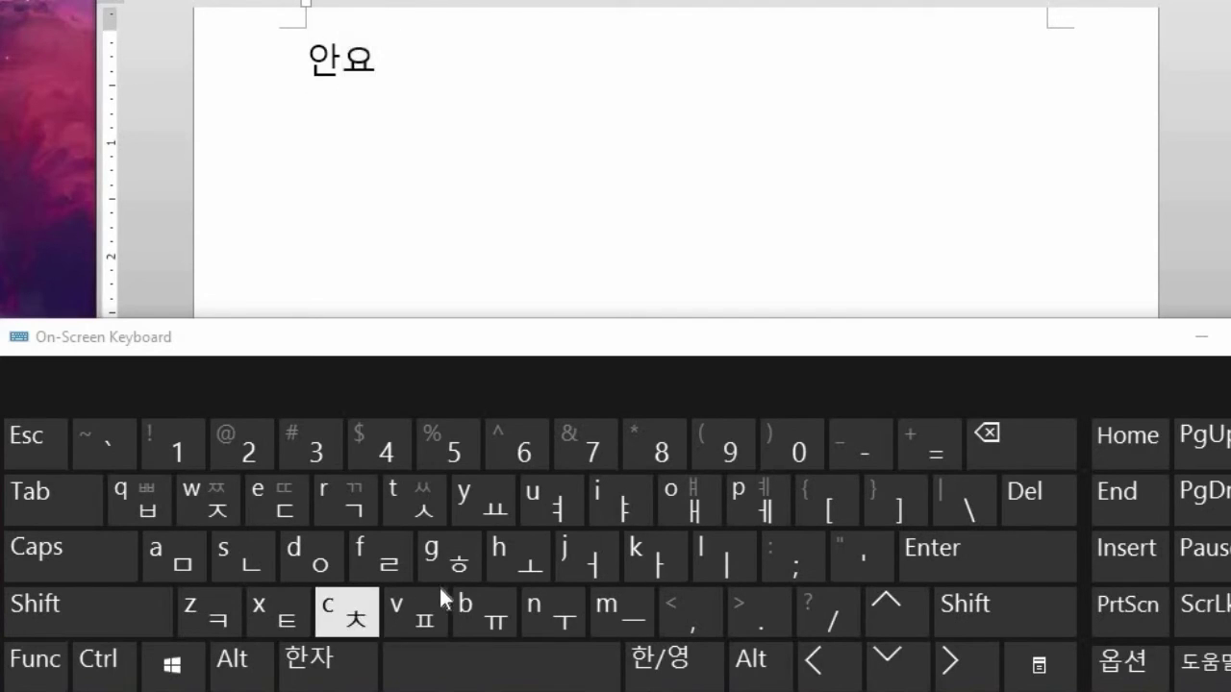
{"action": "left_click", "coordinate": [462, 569]}
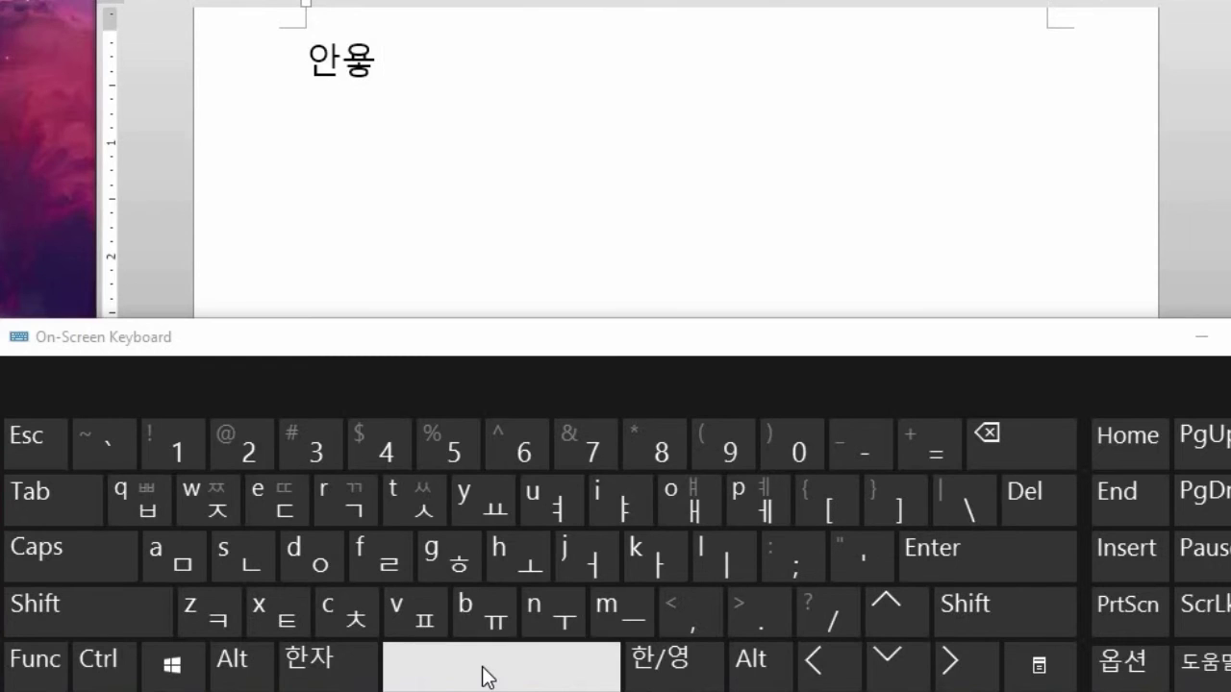
Select 안용 and set it to 48 pt
{"action": "left_click", "coordinate": [242, 63]}
{"action": "left_click", "coordinate": [357, 6]}
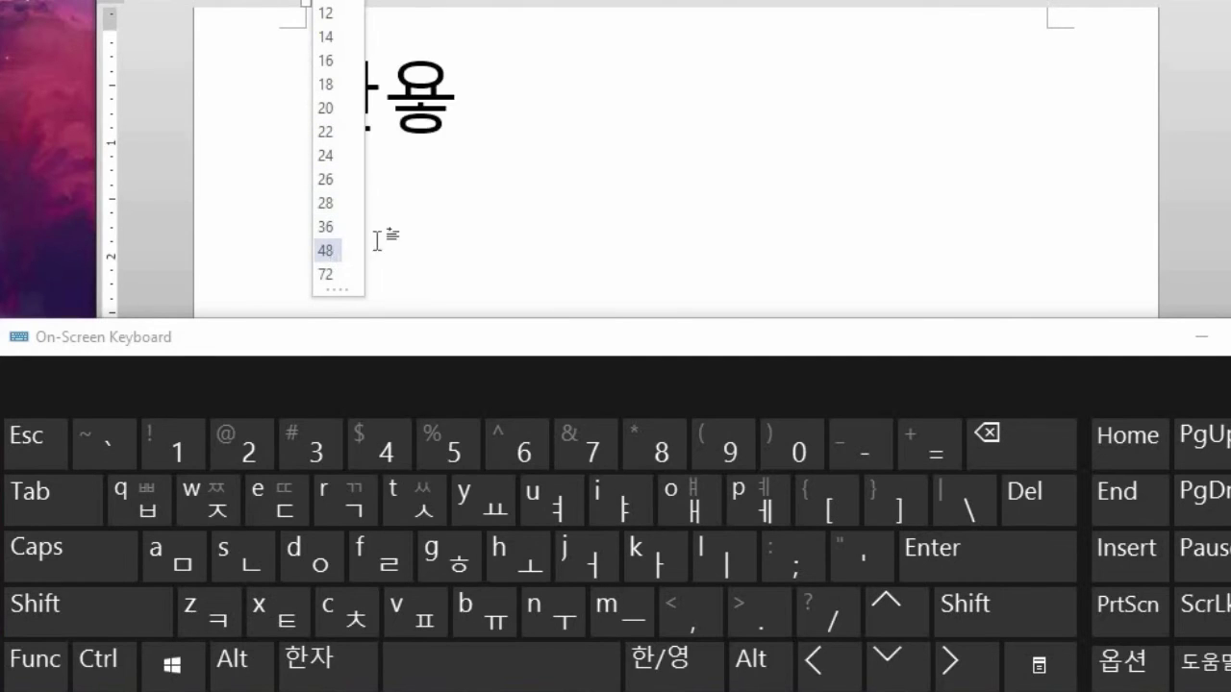
{"action": "left_click", "coordinate": [327, 250]}
{"action": "left_click", "coordinate": [490, 152]}
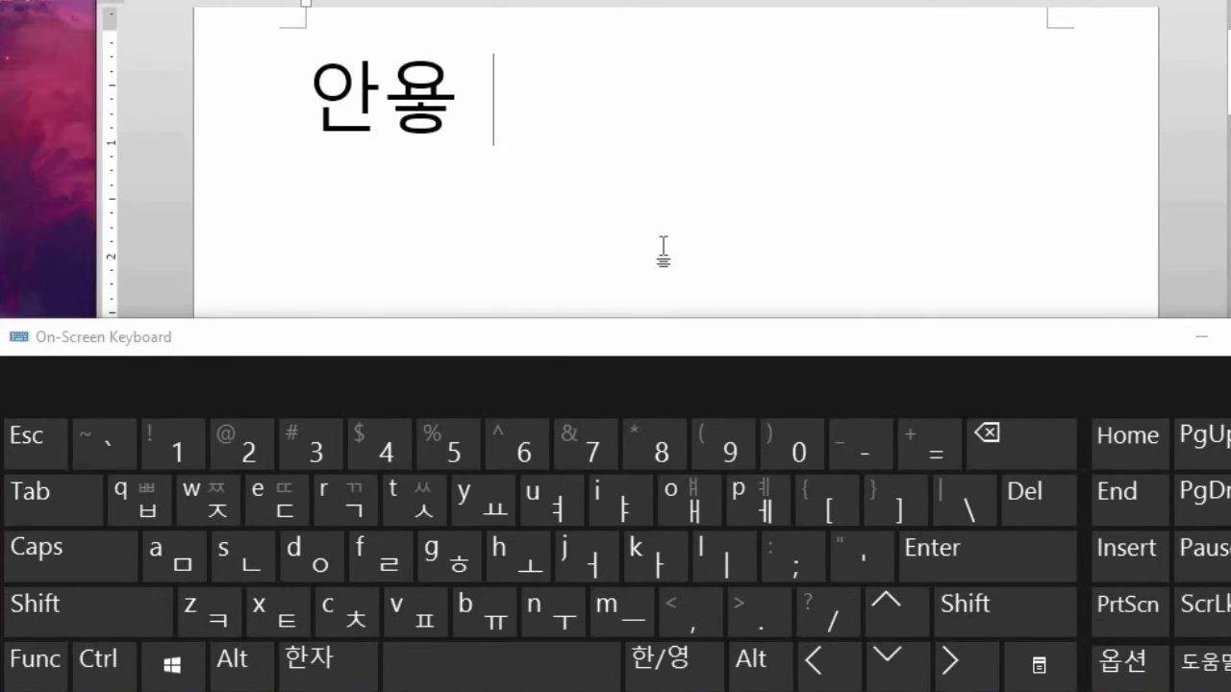
Remove a stray ㄹ and type a second 안용 (ㅇㅏㄴ, ㅇㅛㅇ) after the first
{"action": "type", "text": "ㄹ"}
{"action": "key", "text": "BackSpace"}
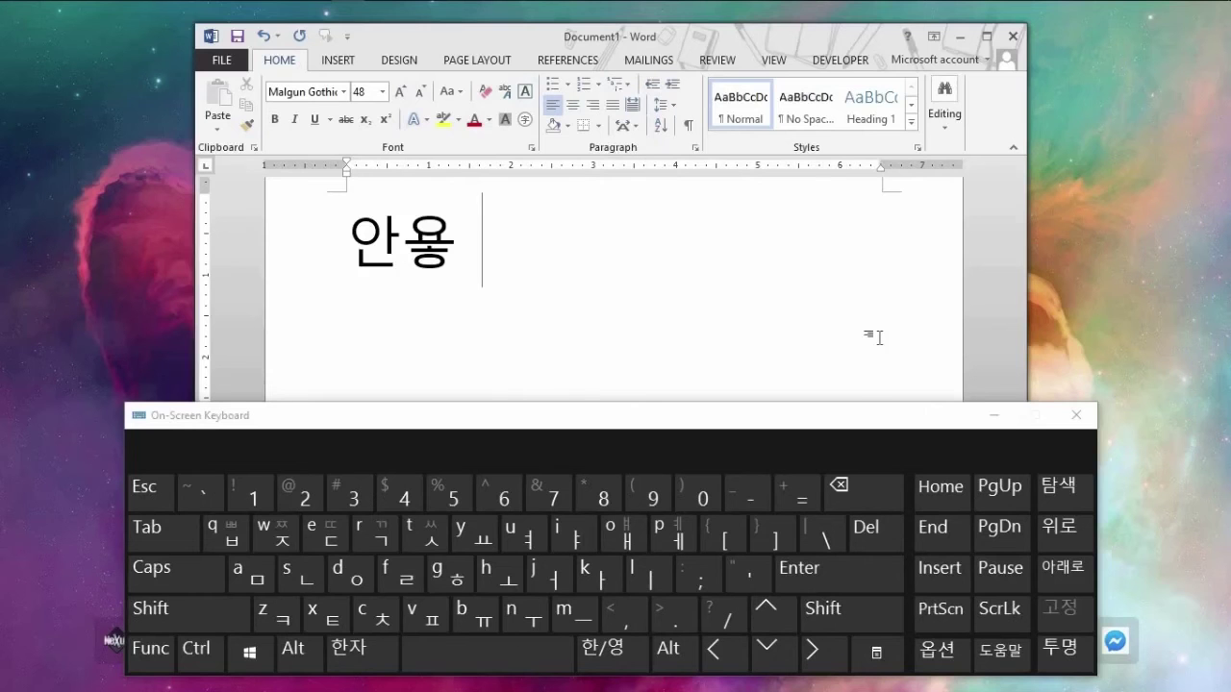
{"action": "type", "text": "ㅇ"}
{"action": "type", "text": "ㅏ"}
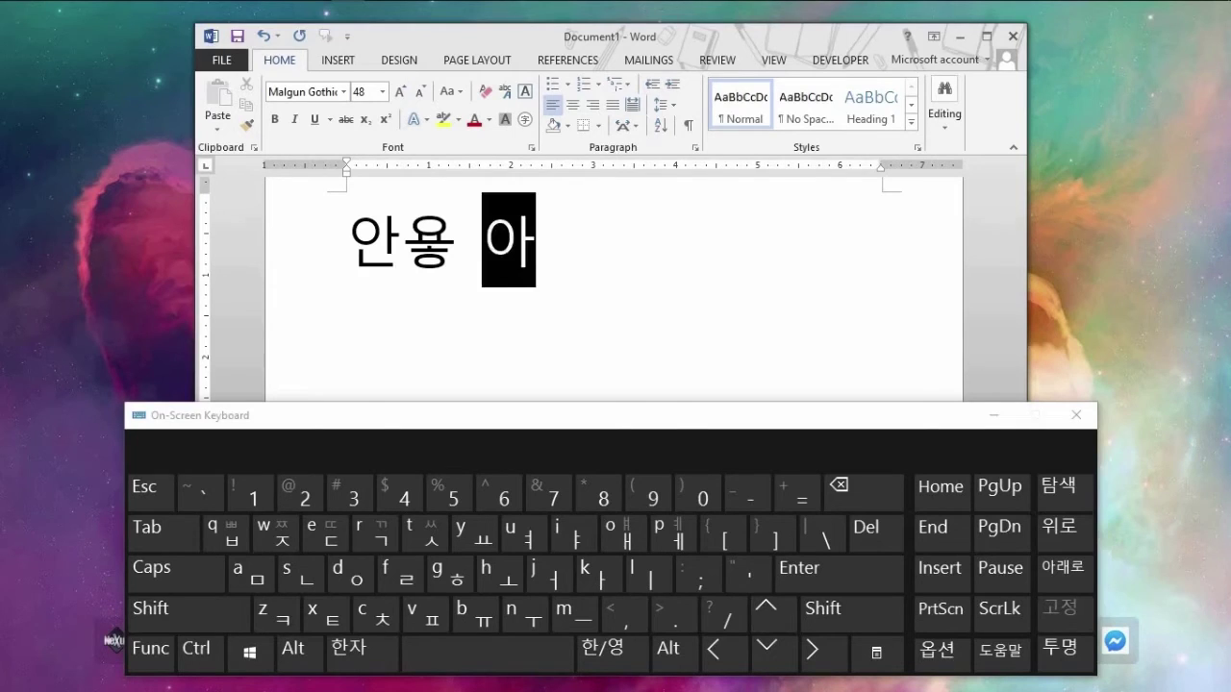
{"action": "type", "text": "ㄴ"}
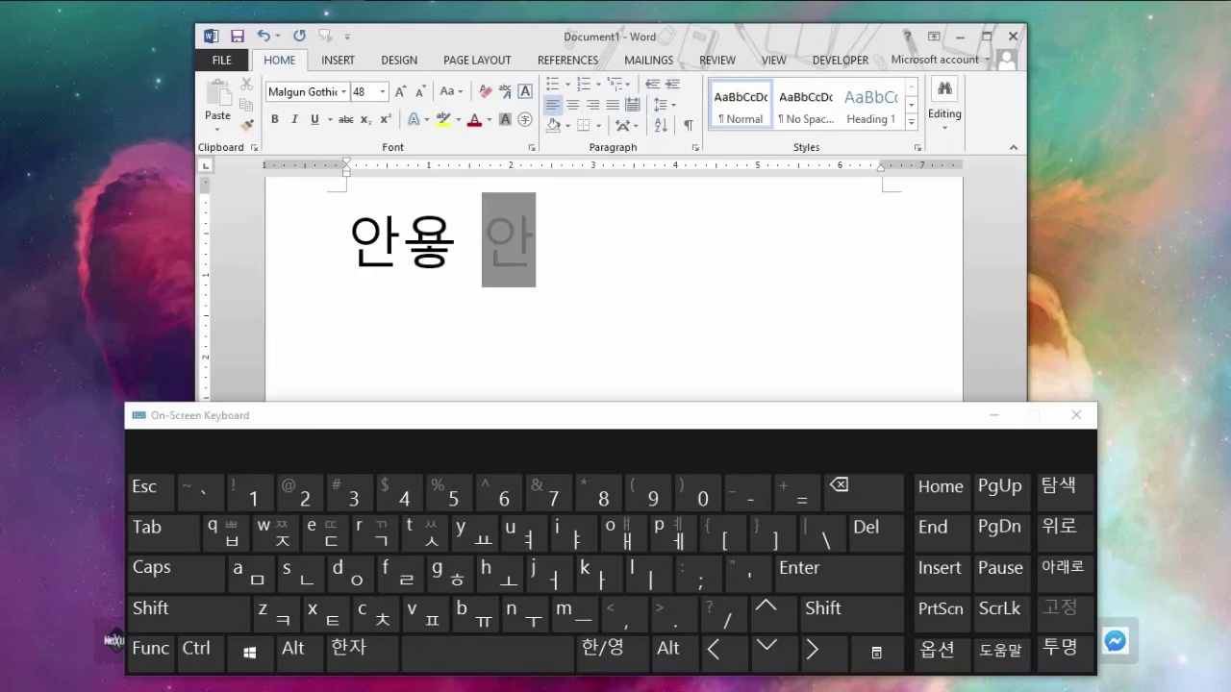
{"action": "type", "text": "ㅇ"}
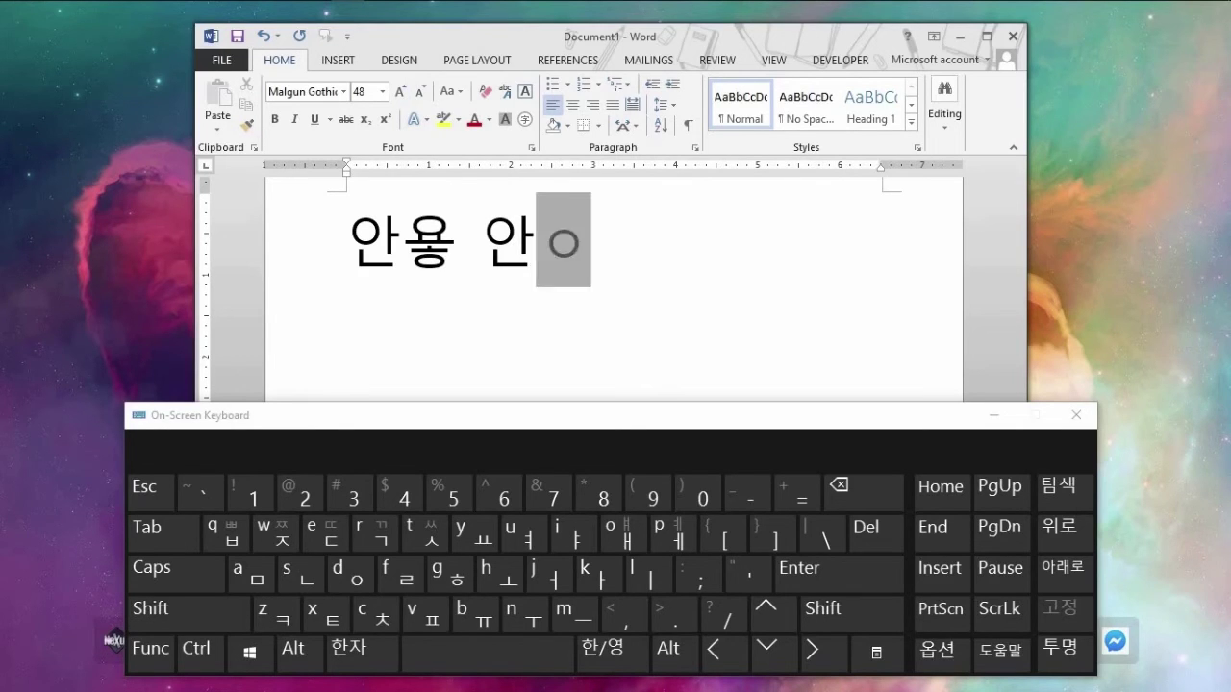
{"action": "type", "text": "ㅛ"}
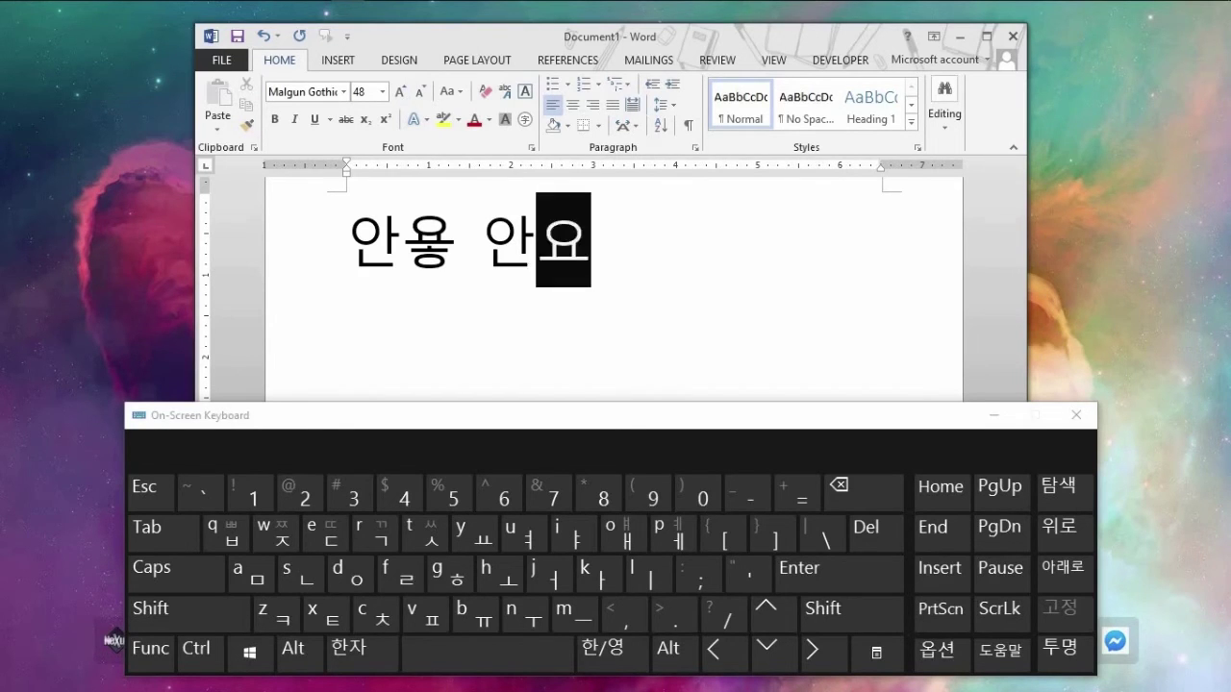
{"action": "type", "text": "ㅇ"}
{"action": "key", "text": "Hangul"}
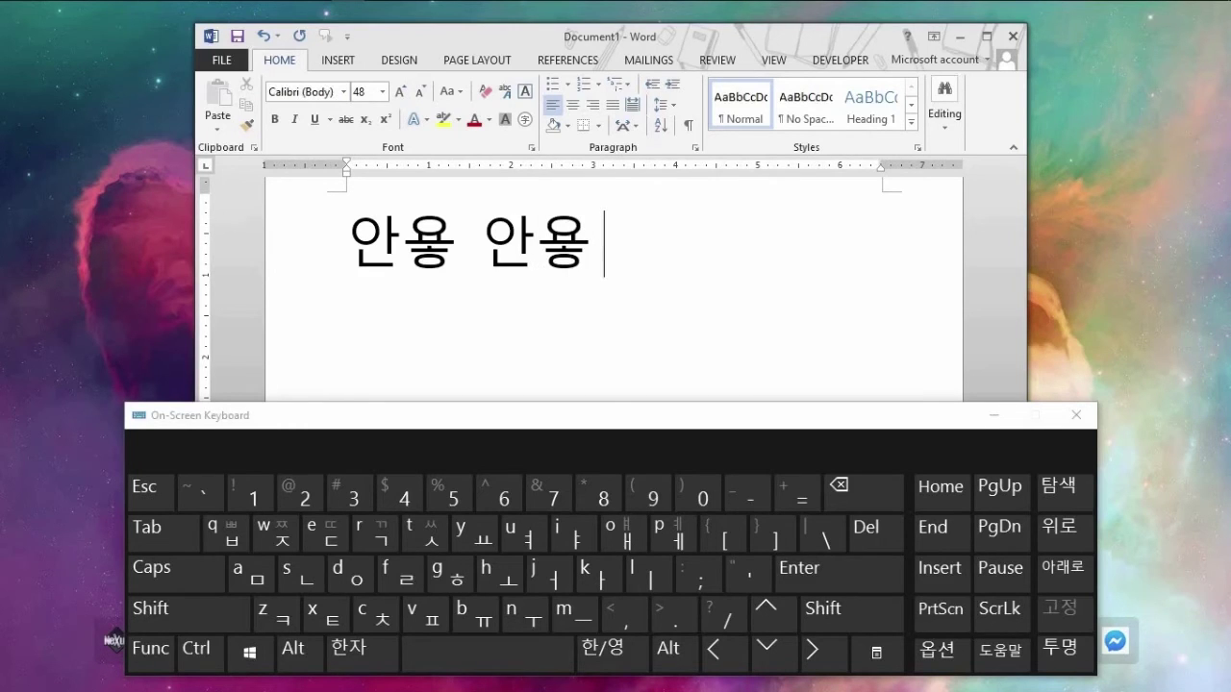
{"action": "key", "text": "Hangul"}
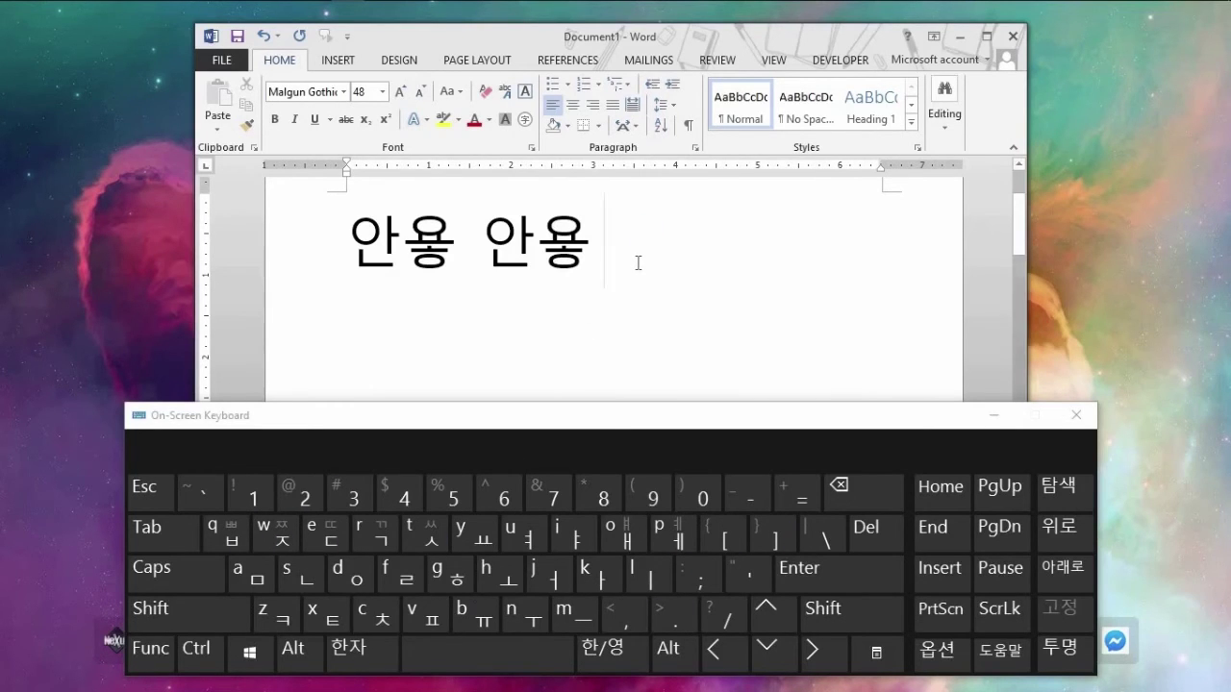
Delete the second 안용 and its space with Backspace
{"action": "key", "text": "Hangul"}
{"action": "key", "text": "BackSpace"}
{"action": "key", "text": "BackSpace"}
{"action": "key", "text": "BackSpace"}
{"action": "key", "text": "BackSpace"}
{"action": "key", "text": "Hangul"}
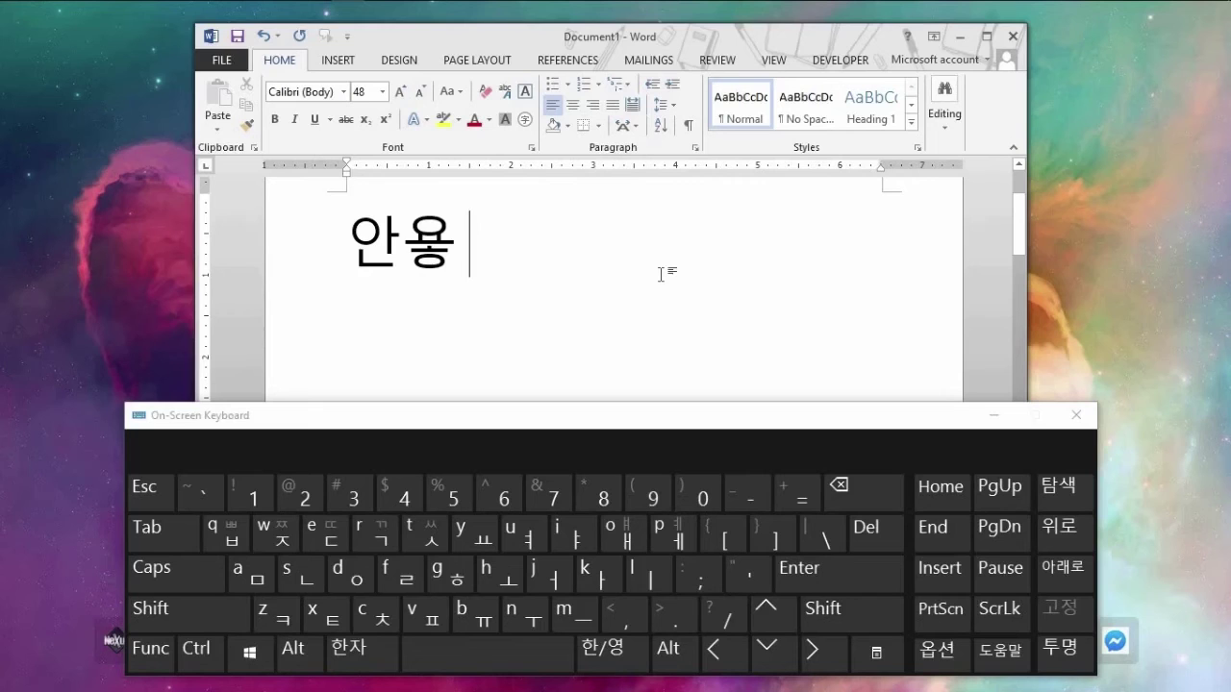
Latch Shift on the On-Screen Keyboard to show shifted characters
{"action": "key", "text": "shift"}
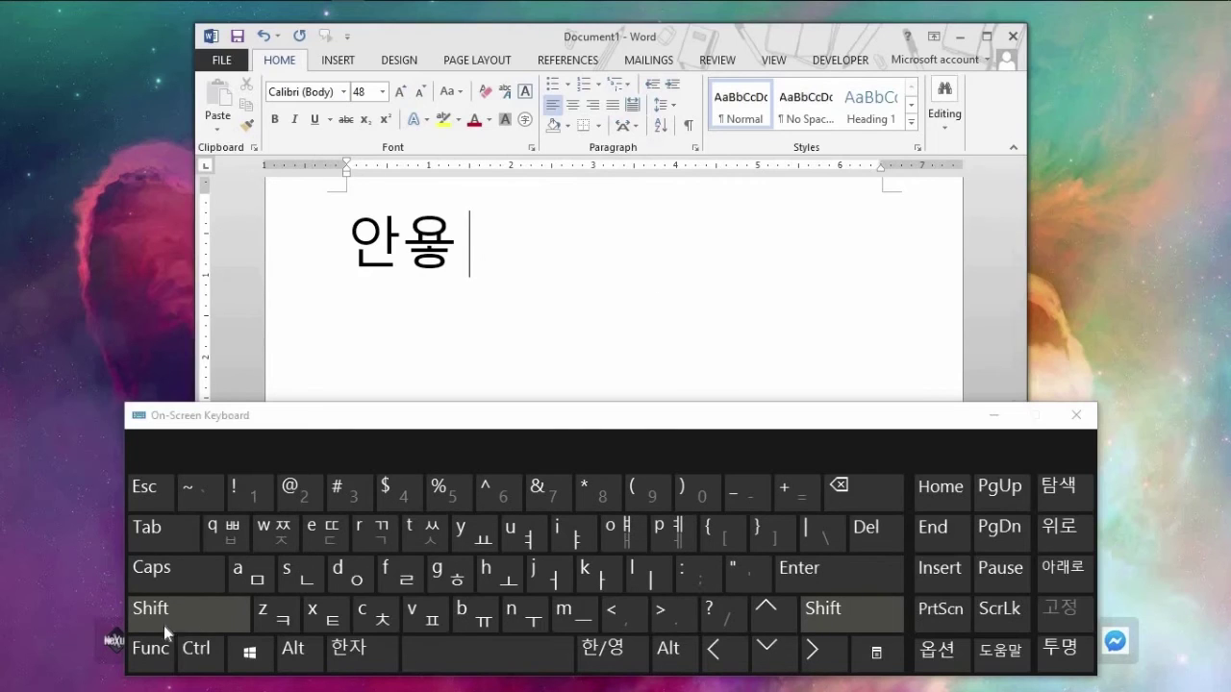
{"action": "left_click", "coordinate": [196, 615]}
{"action": "left_click", "coordinate": [195, 615]}
{"action": "left_click", "coordinate": [195, 615]}
{"action": "left_click", "coordinate": [195, 614]}
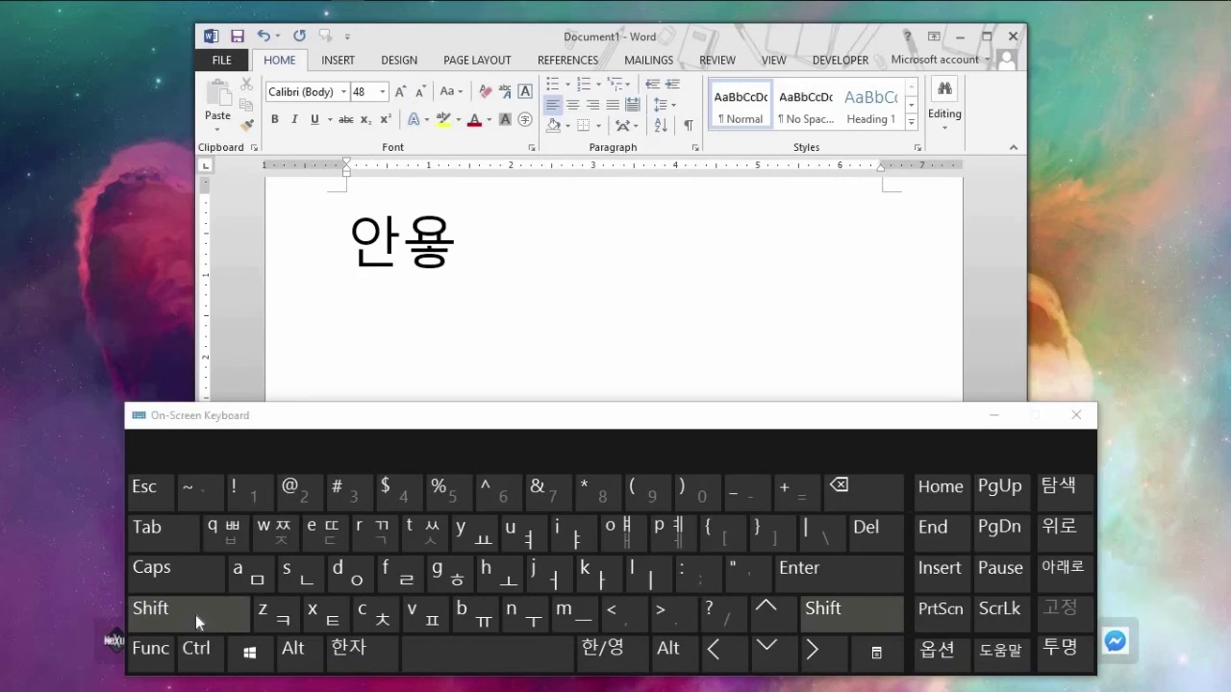